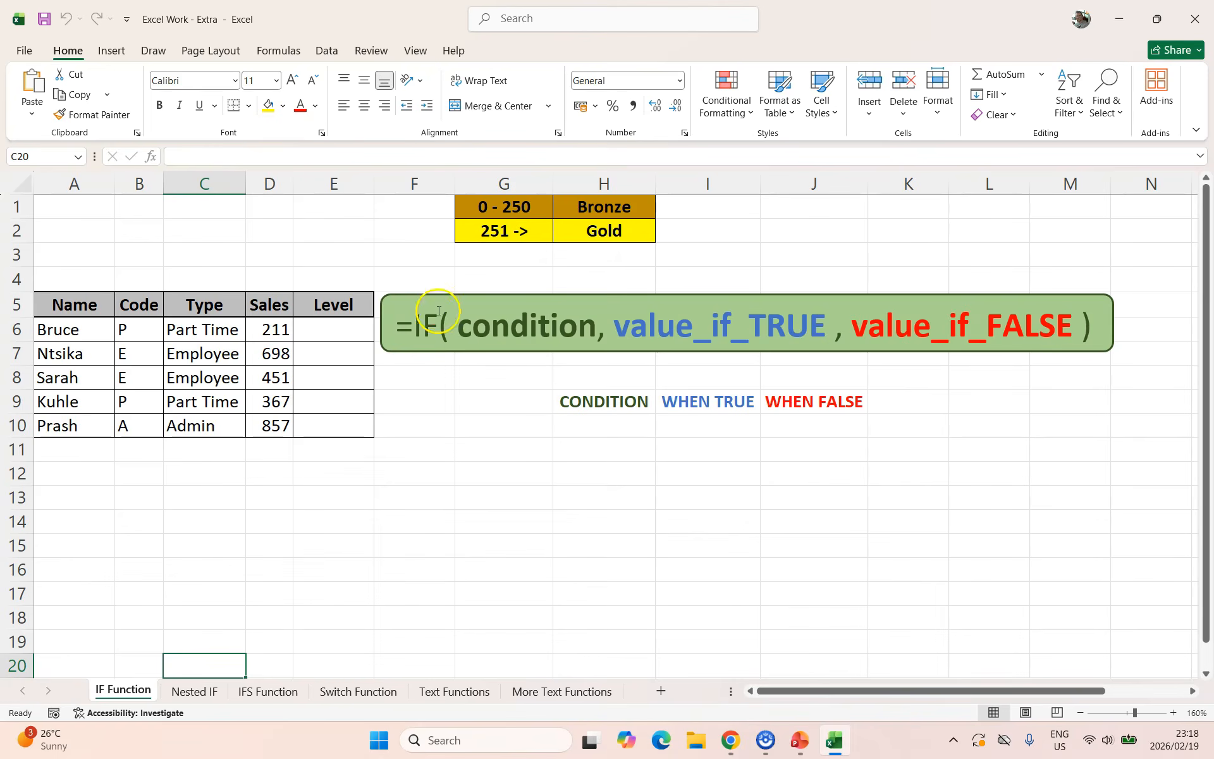
- Enter the formula =IF(D6<=250,"Bronze","Gold") in cell E6 of the Level column
left_click(343, 330)
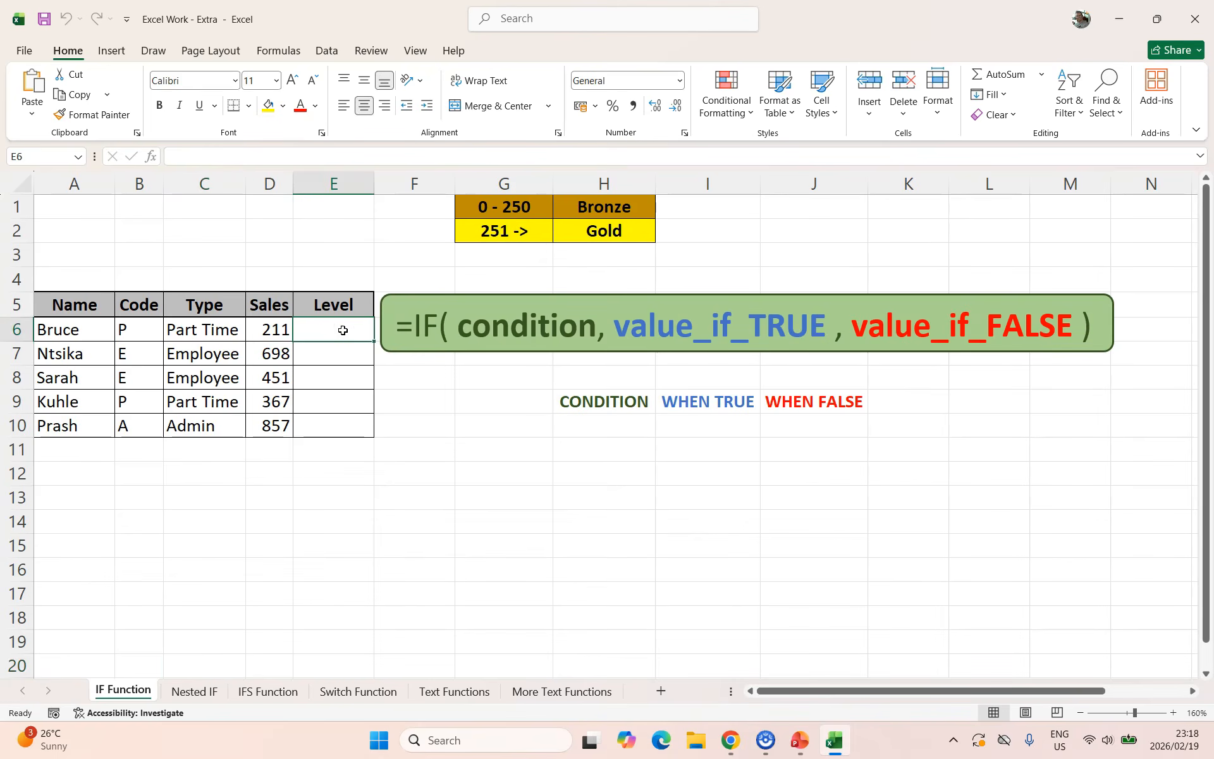
type("=if(")
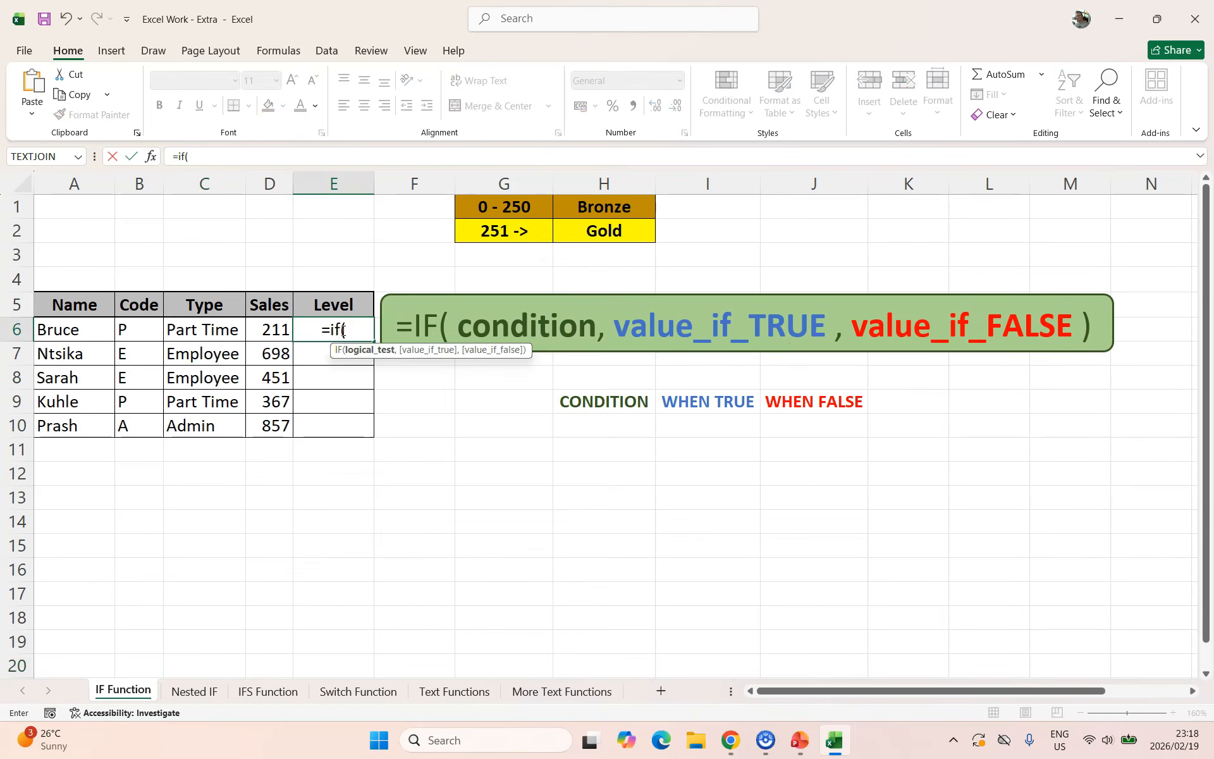
left_click(264, 330)
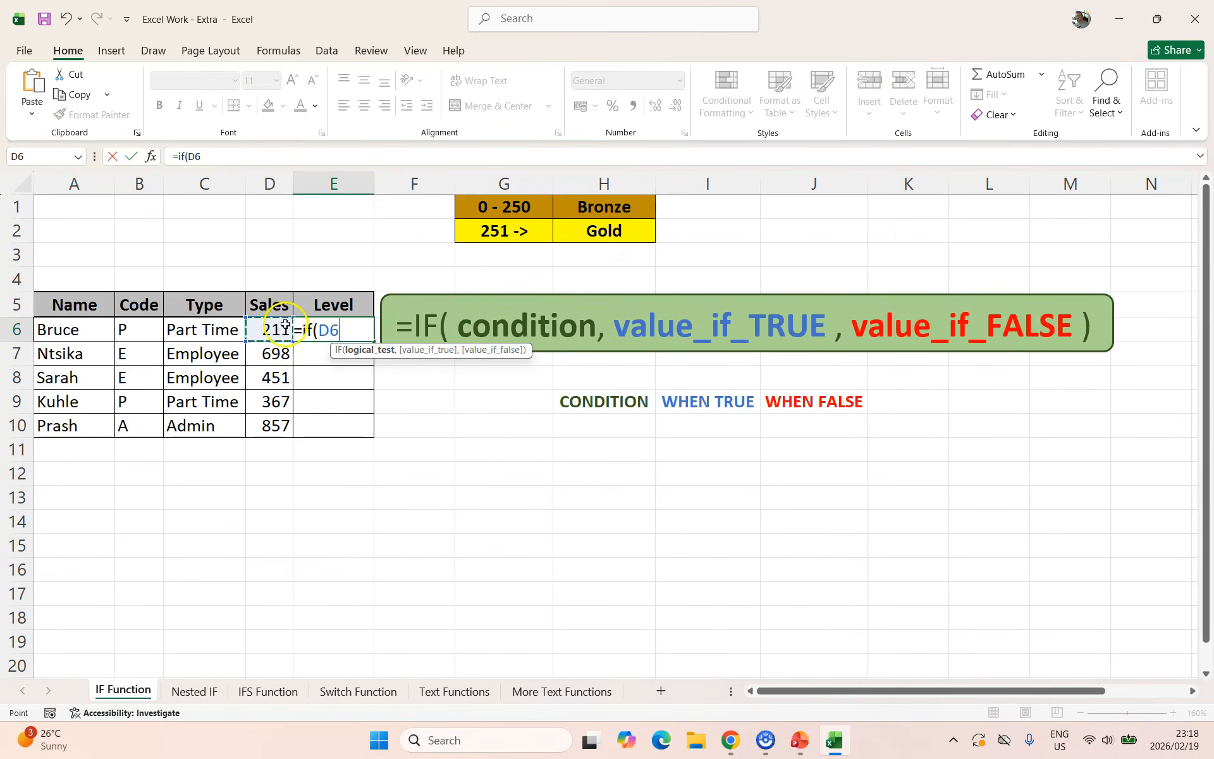
type("<")
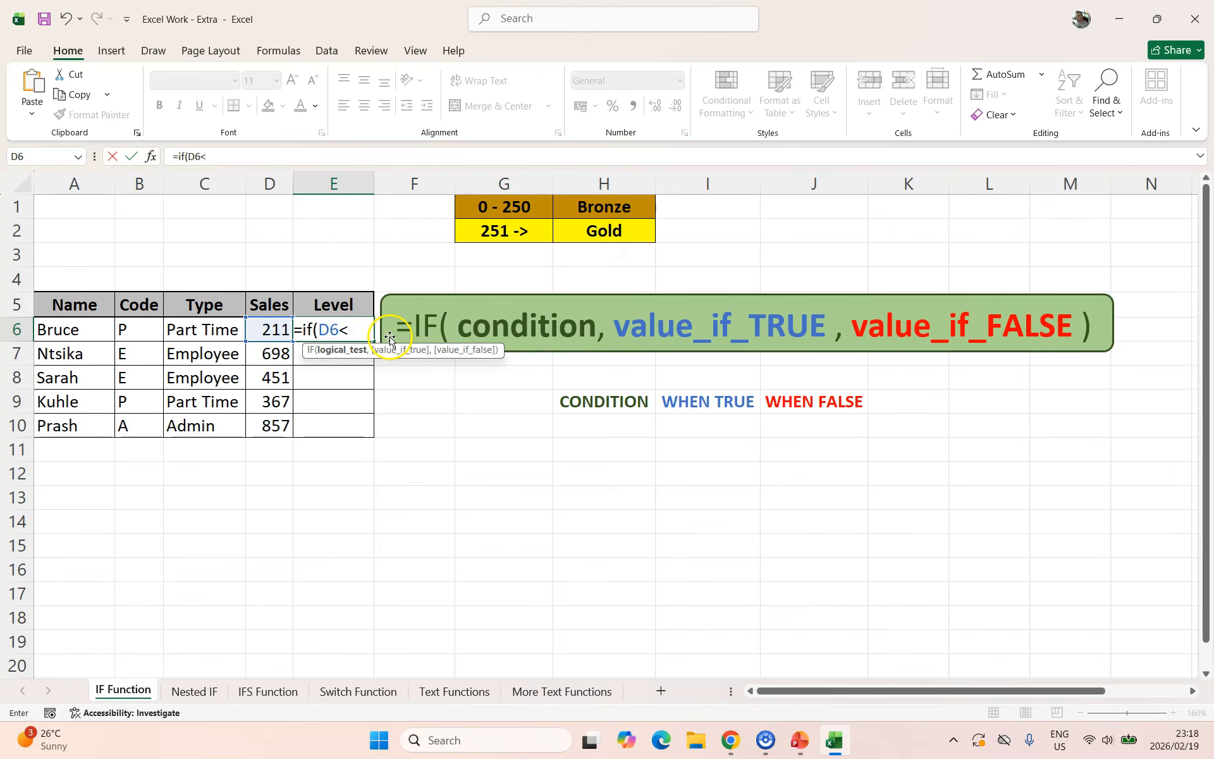
type("=250,\"Bronze")
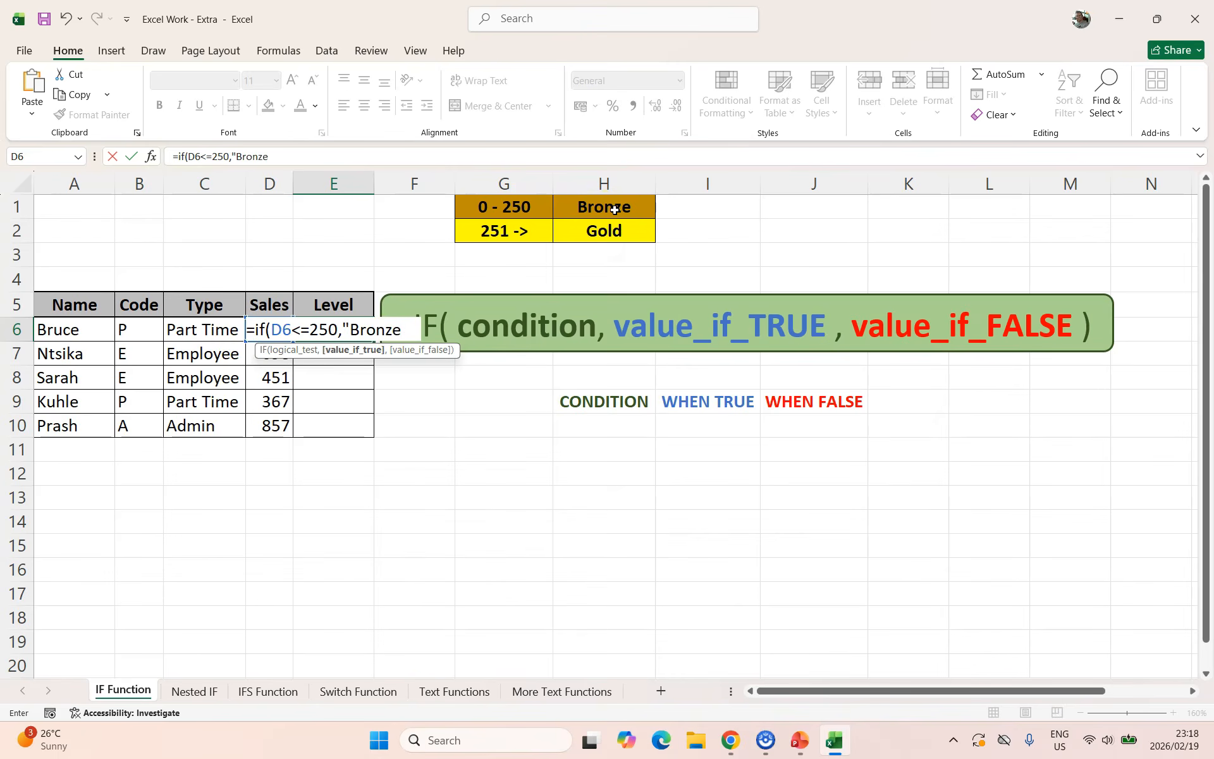
type("\",")
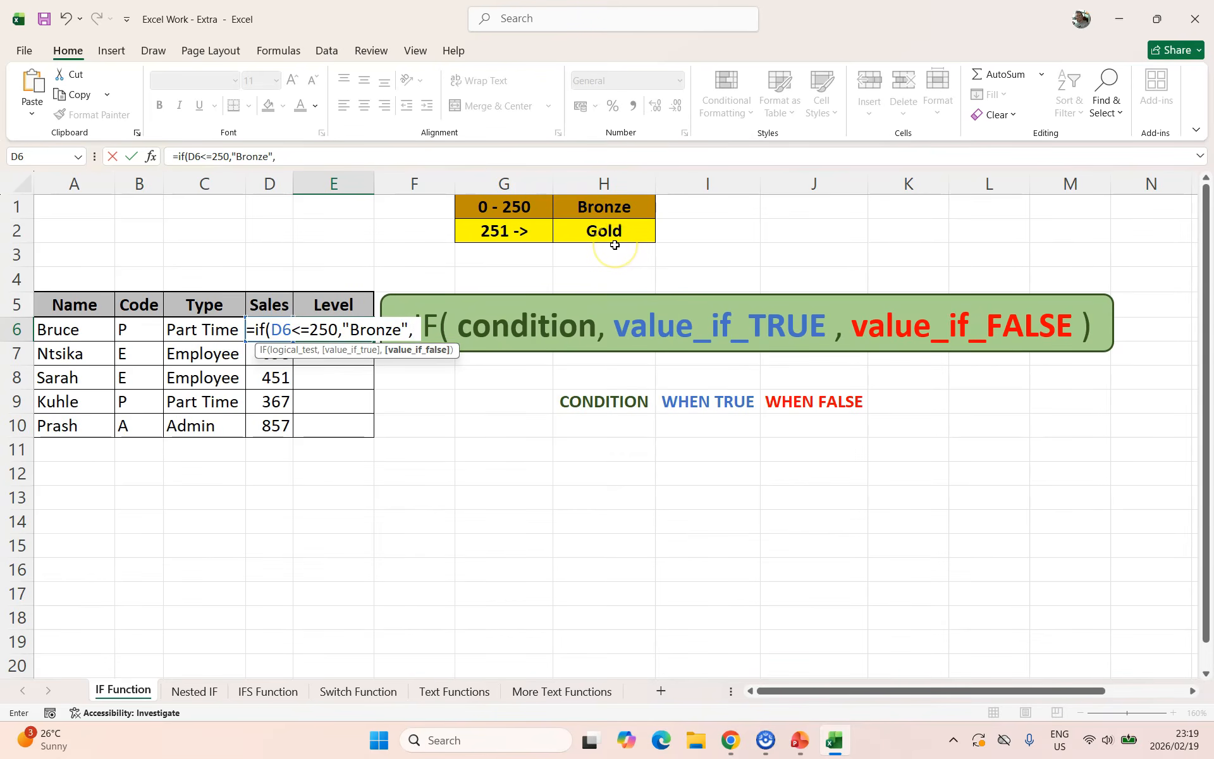
type("Gold\"")
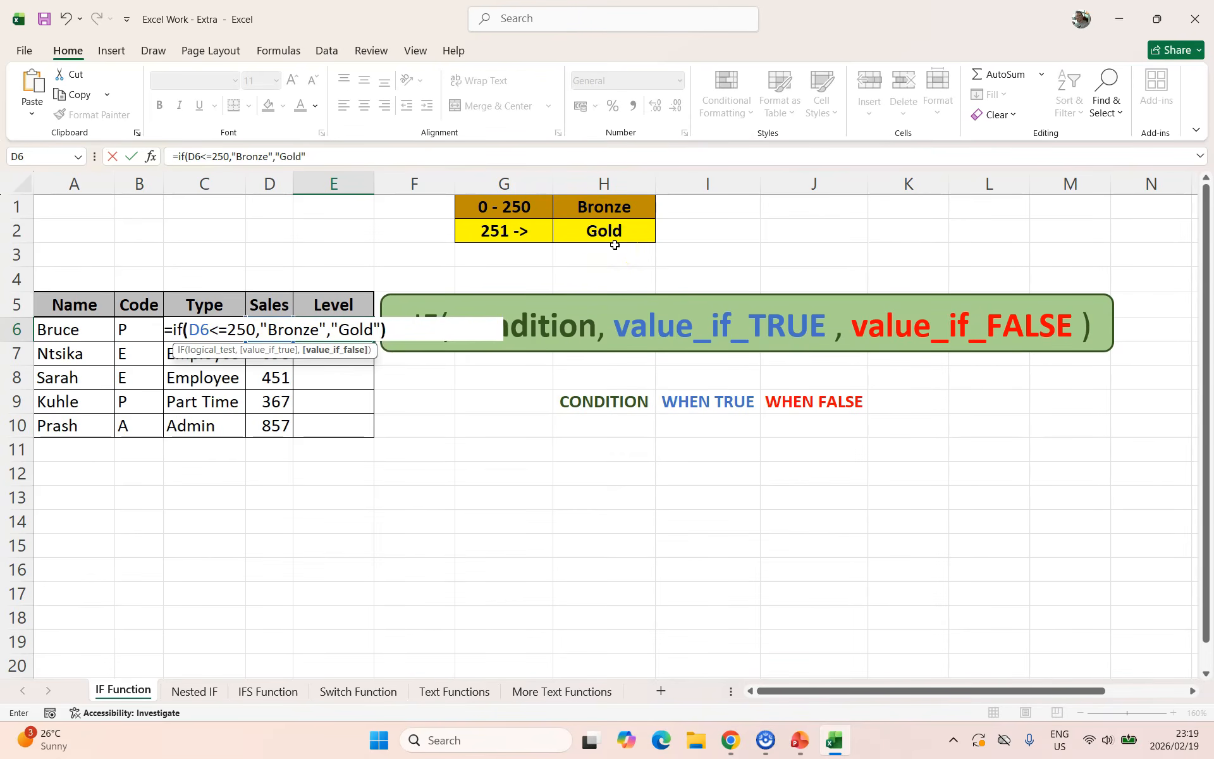
key("Return")
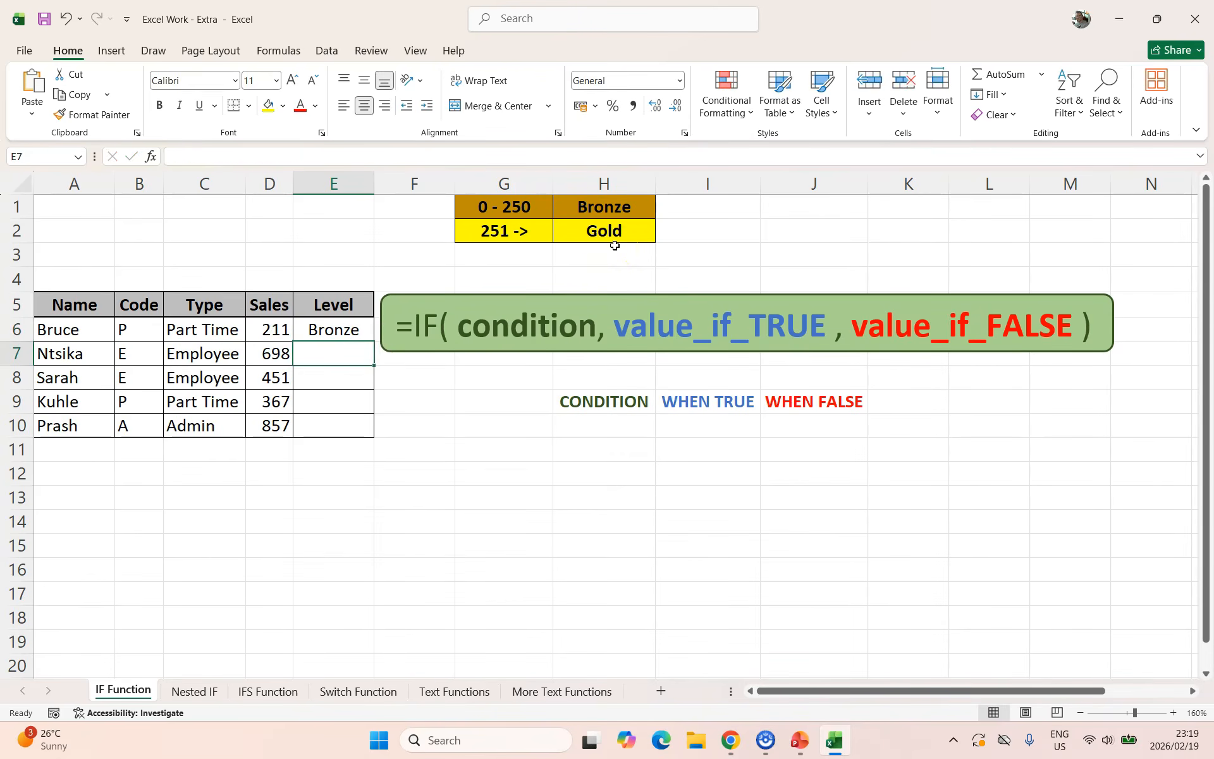
- Copy the IF formula from E6 down through E10 and check the formula in E6
left_click(344, 330)
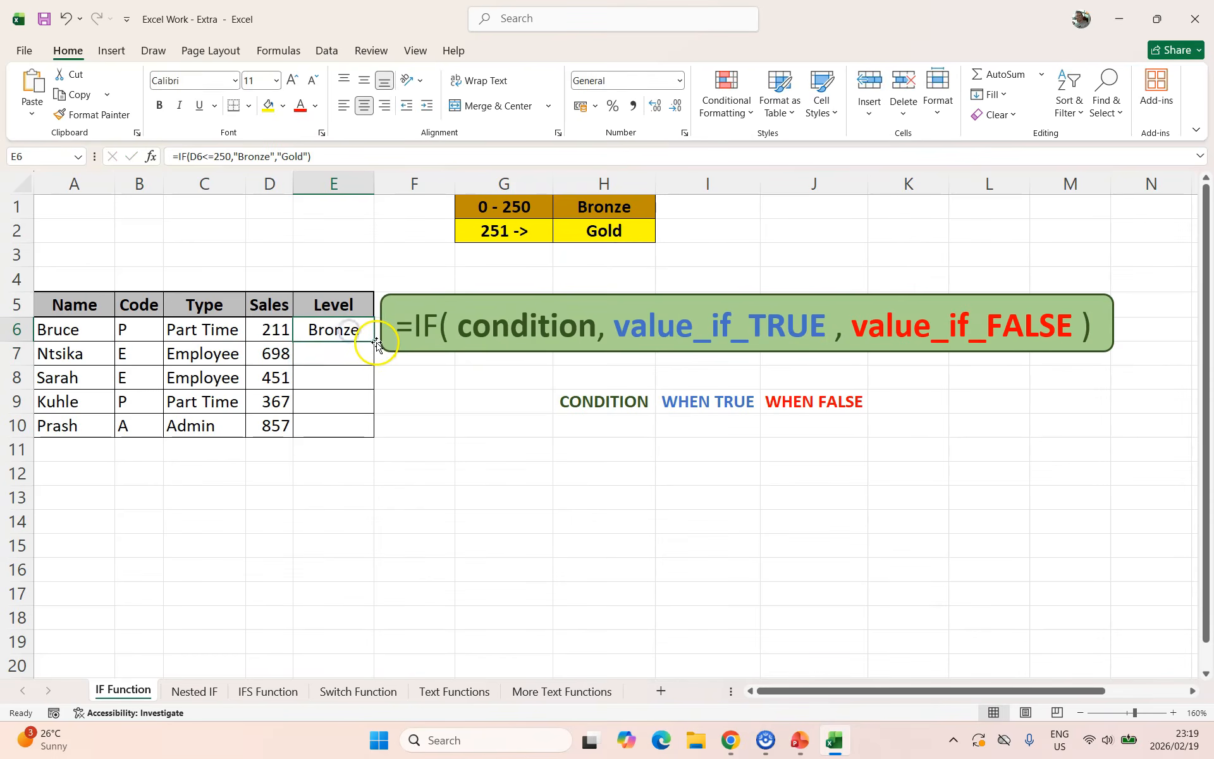
left_click_drag(377, 343, 377, 436)
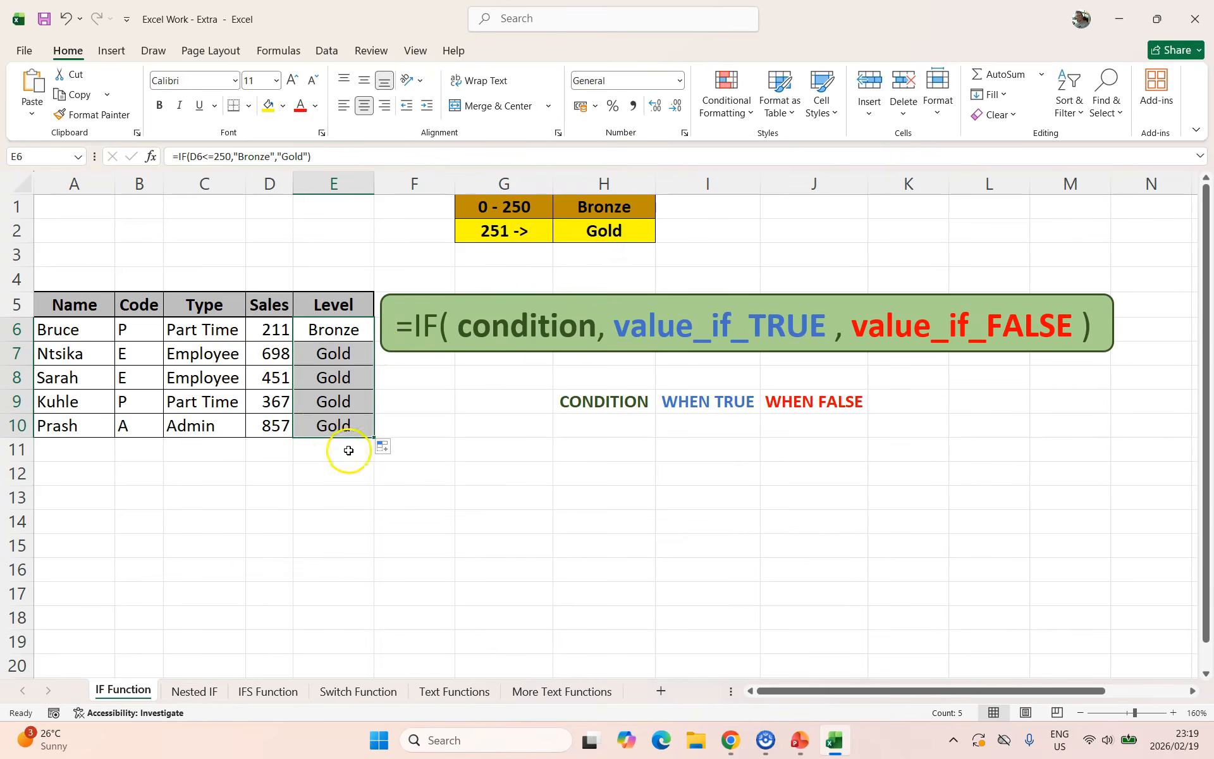
left_click(347, 336)
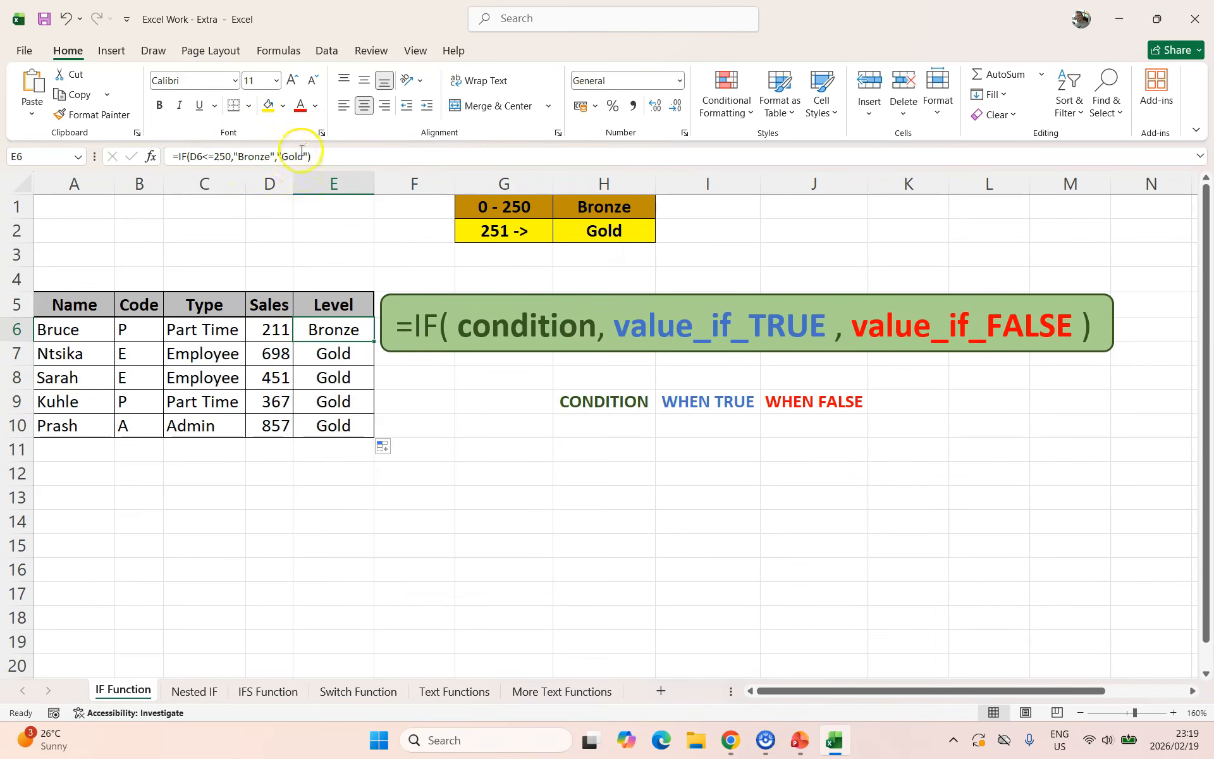
left_click(502, 469)
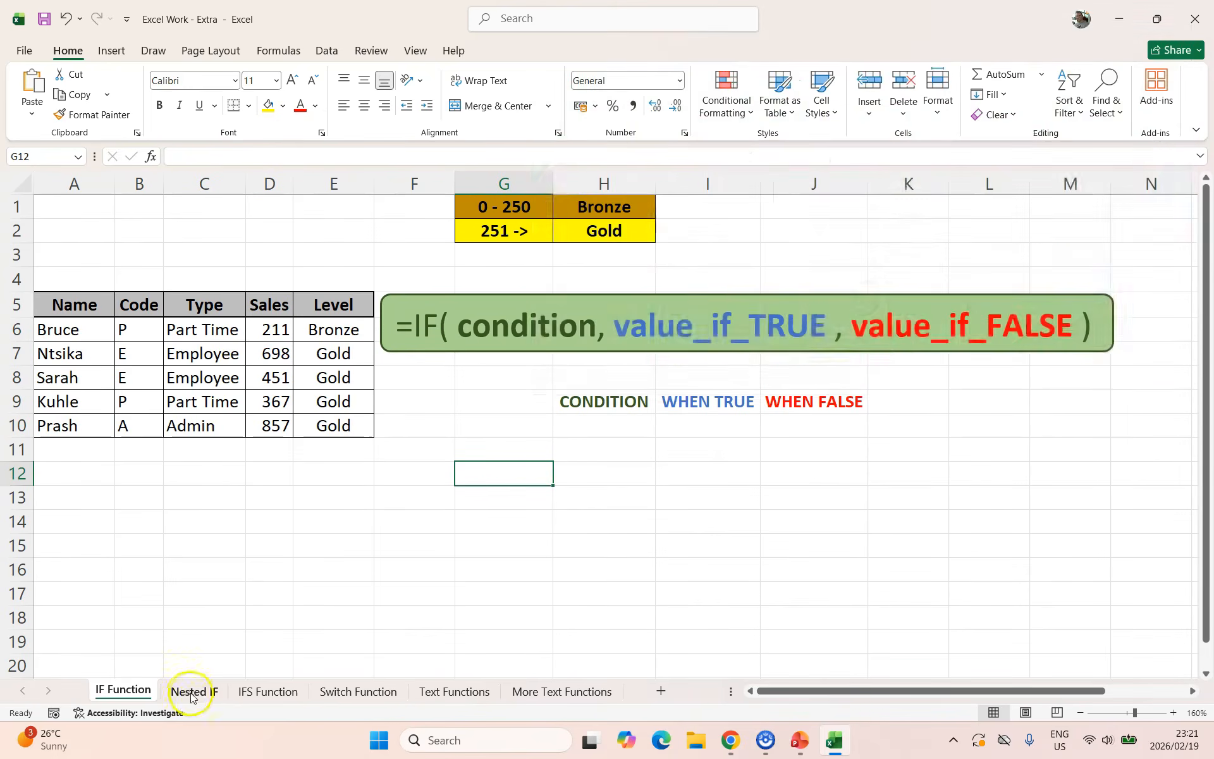
- On the Nested IF sheet, start an IF formula in E6 that returns "Bronze" when D6<=250
left_click(191, 691)
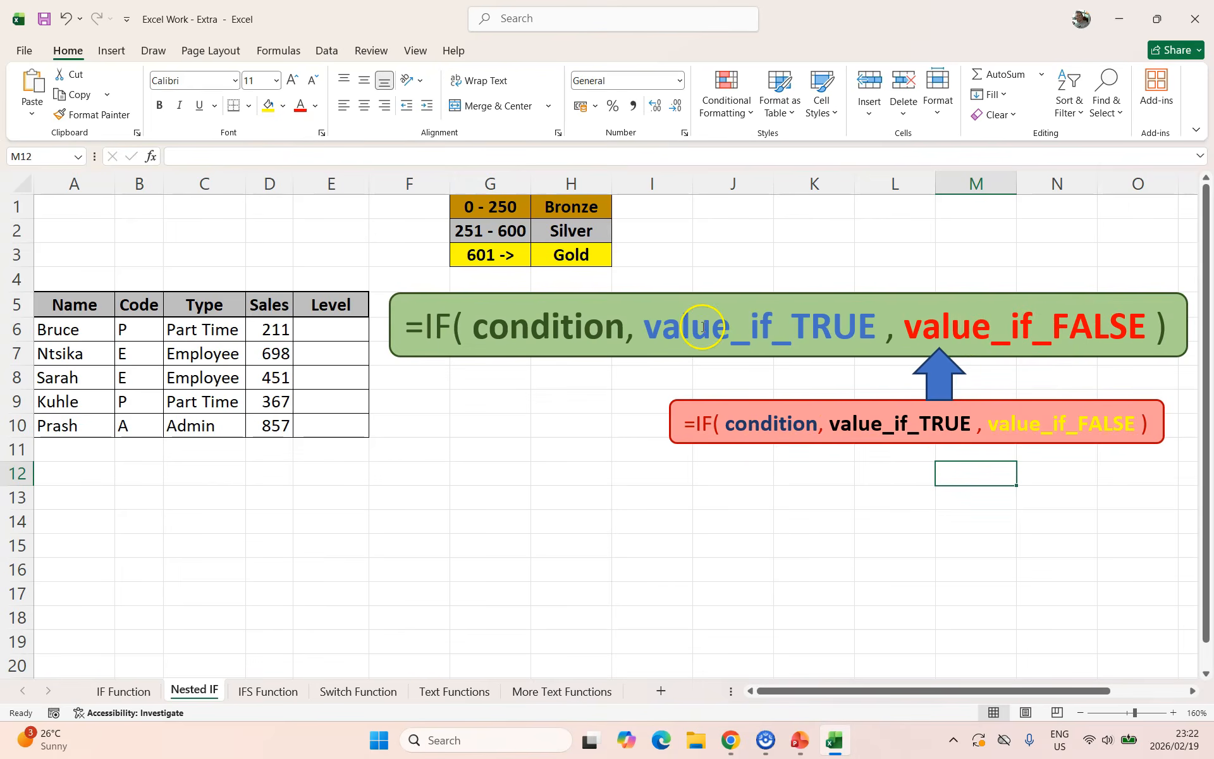
left_click_drag(501, 205, 535, 206)
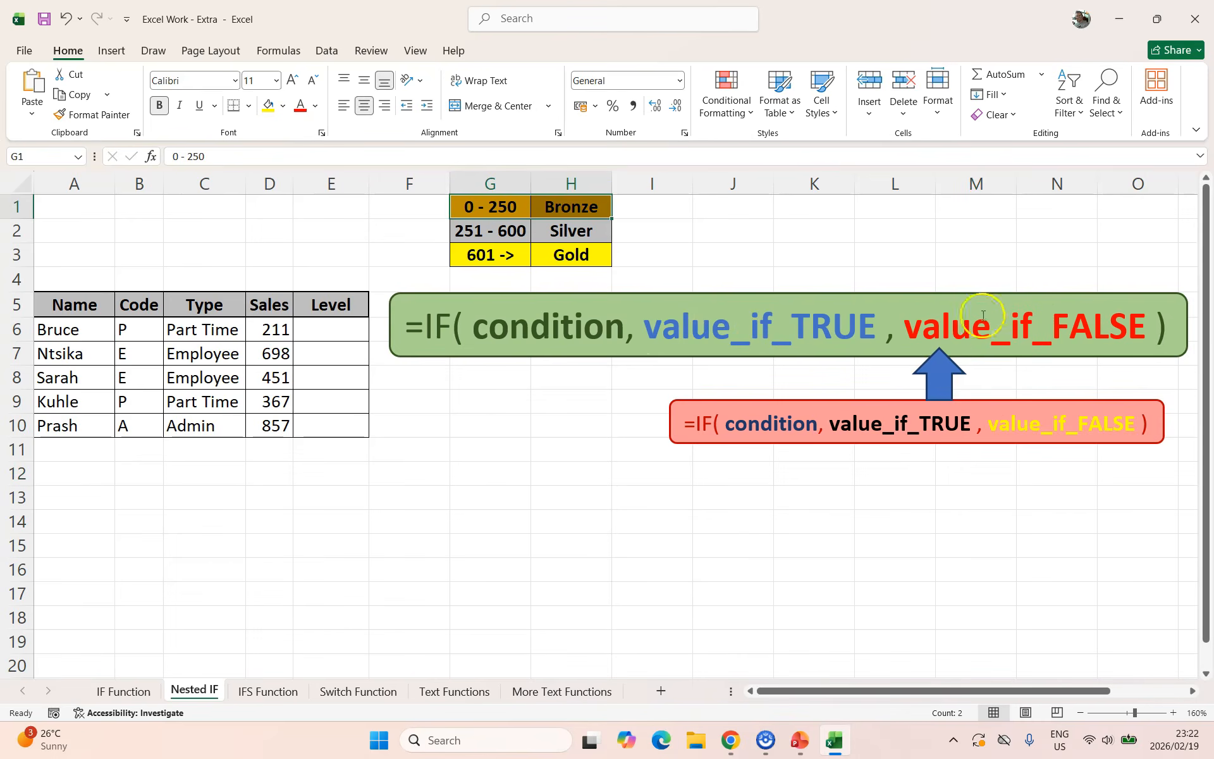
left_click(571, 251)
left_click(568, 229)
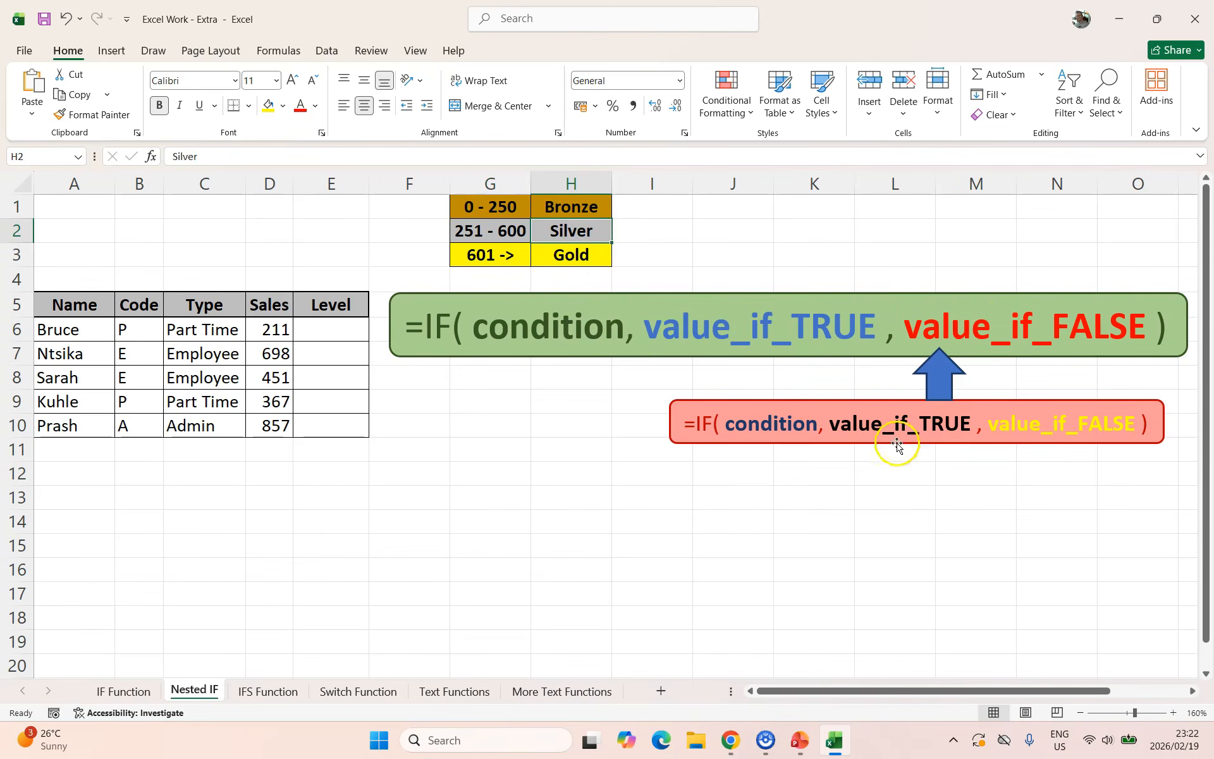
left_click(337, 330)
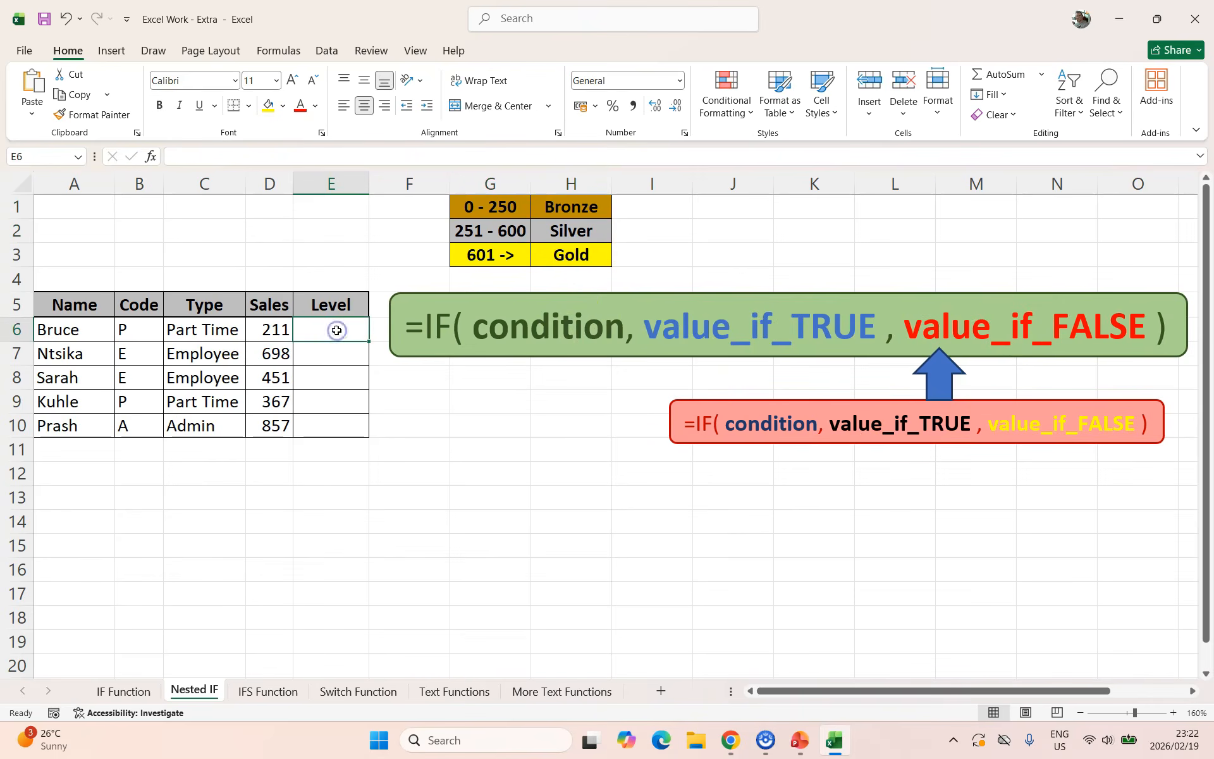
type("=if(")
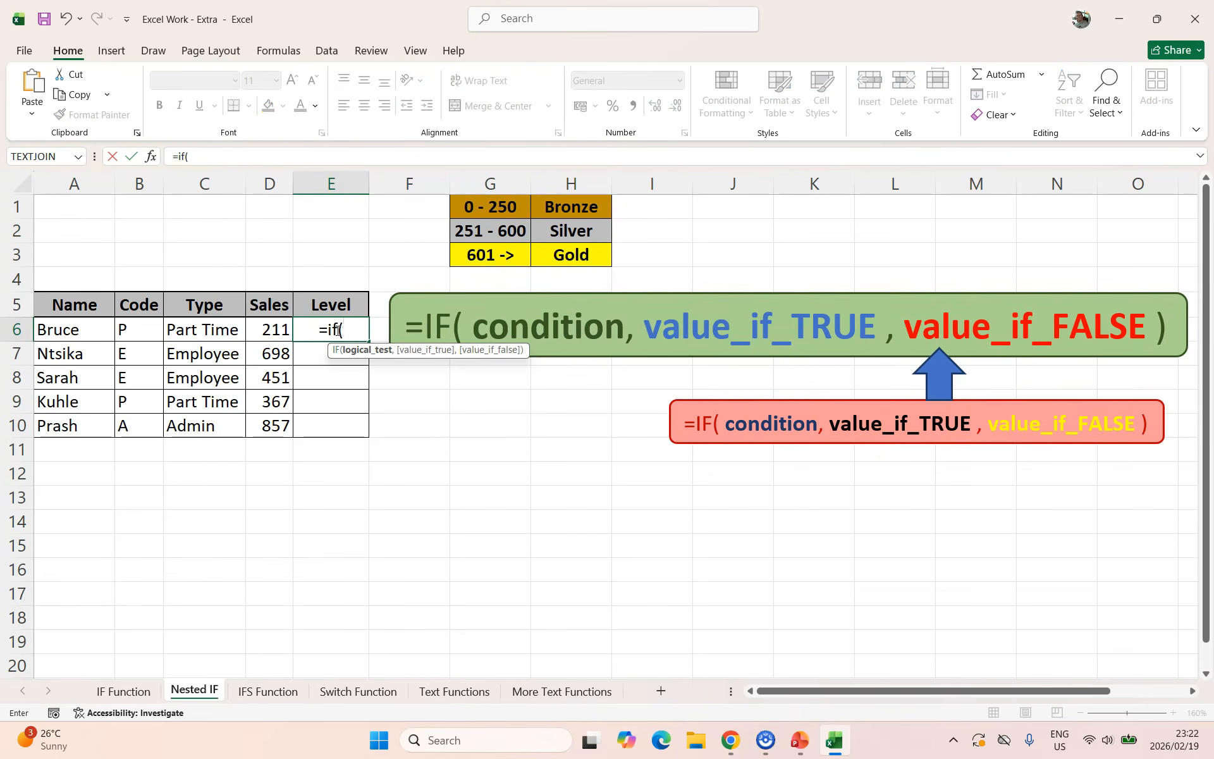
left_click(282, 329)
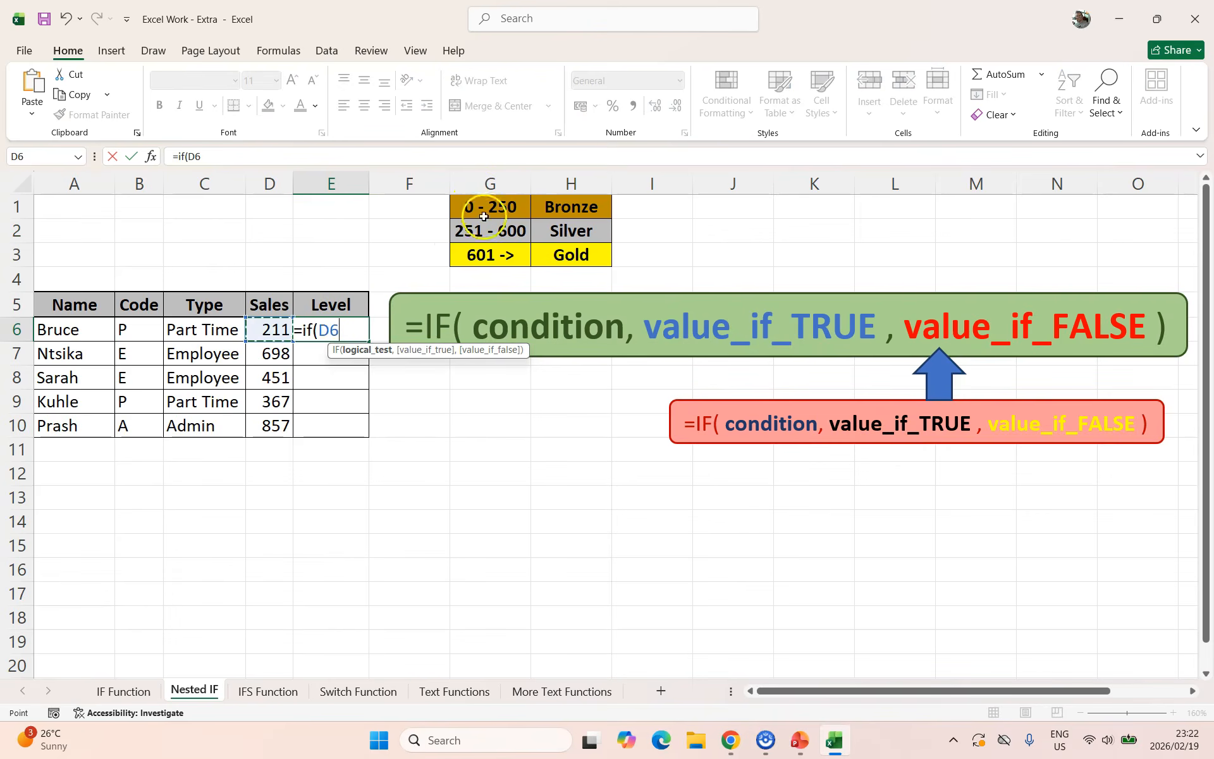
type("<=250")
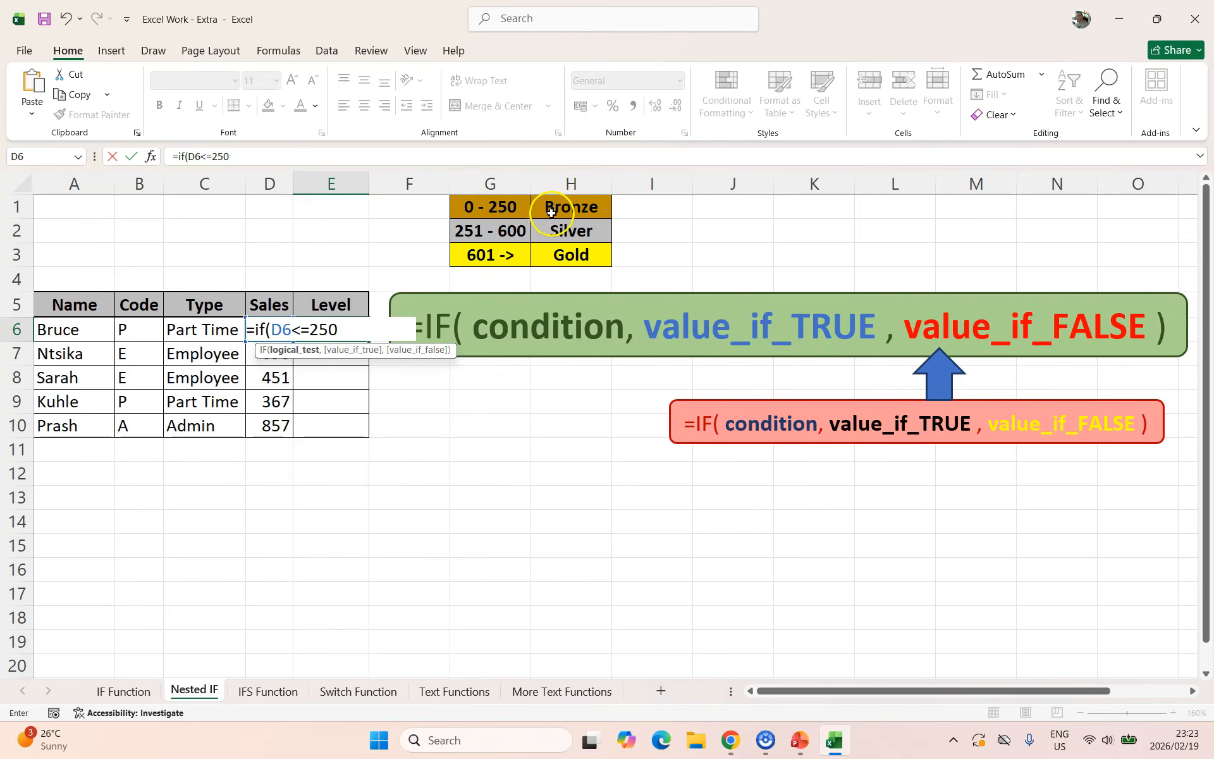
type(",\"Bronze\",")
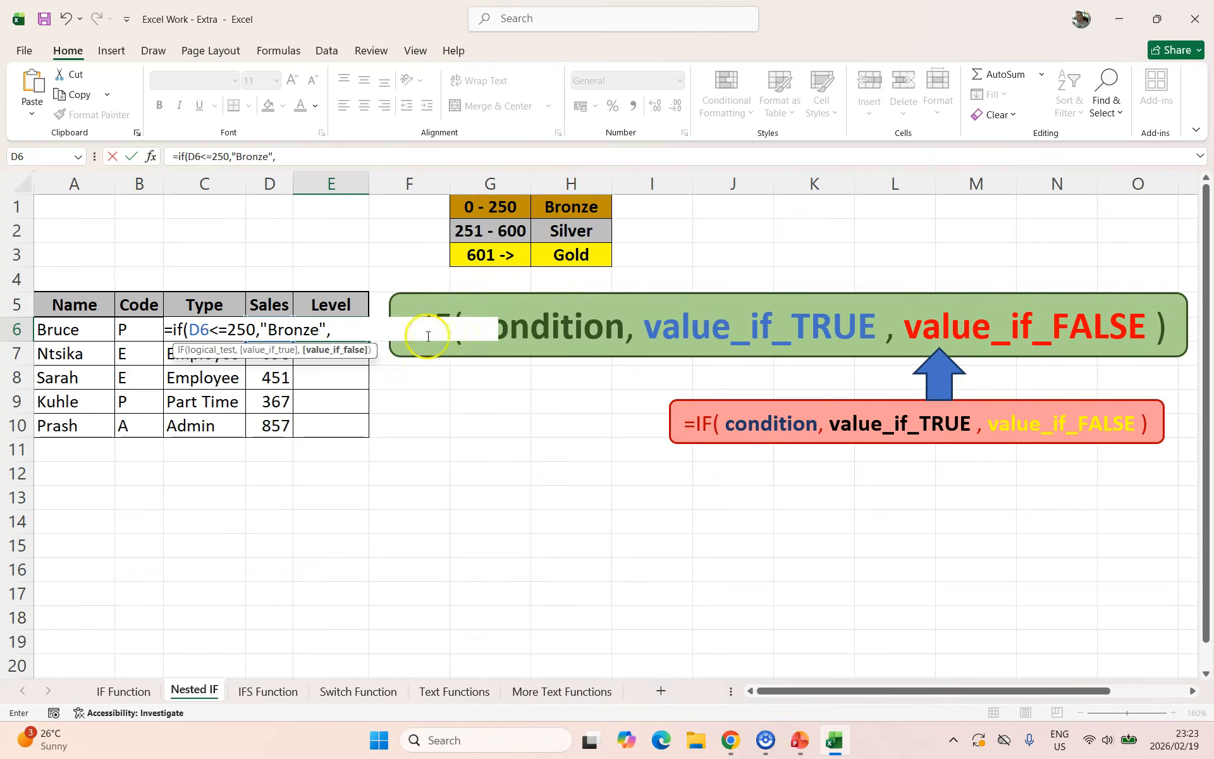
- Complete the E6 formula with IF(D6>600,"Gold","Silver") as its false value and copy it down through E10
type("IF(")
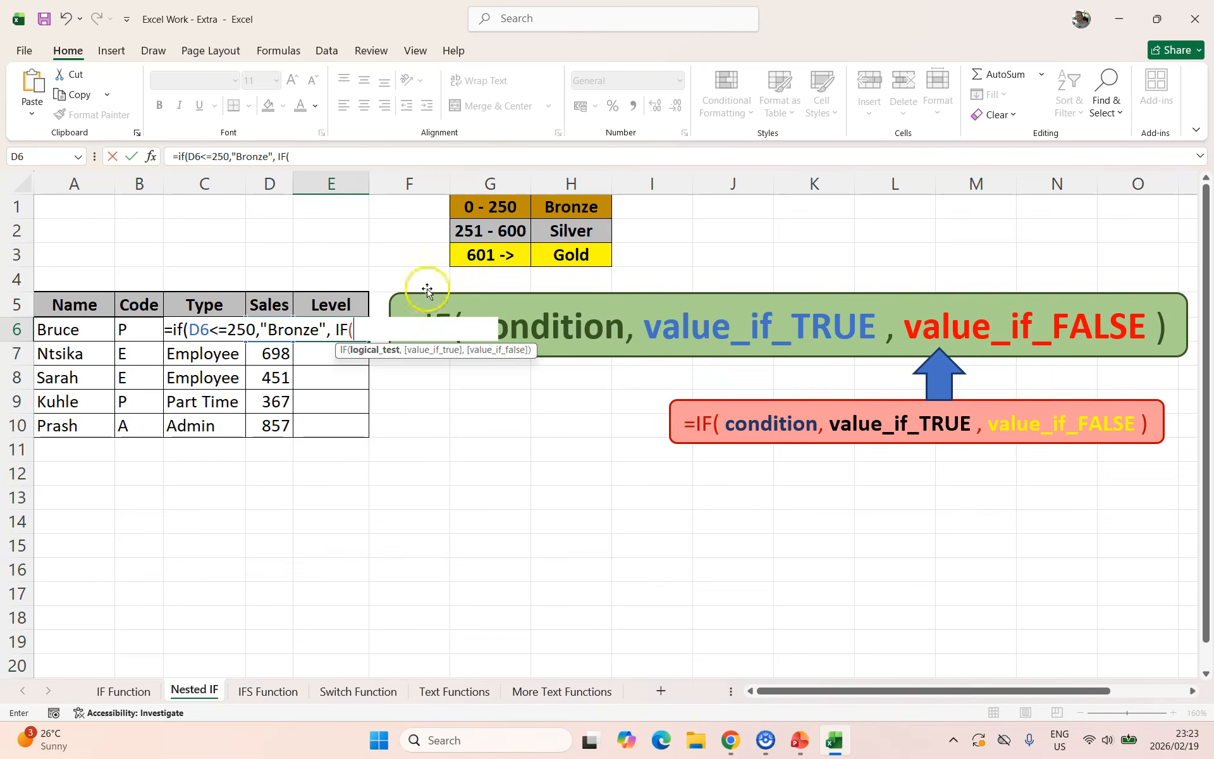
type("D6")
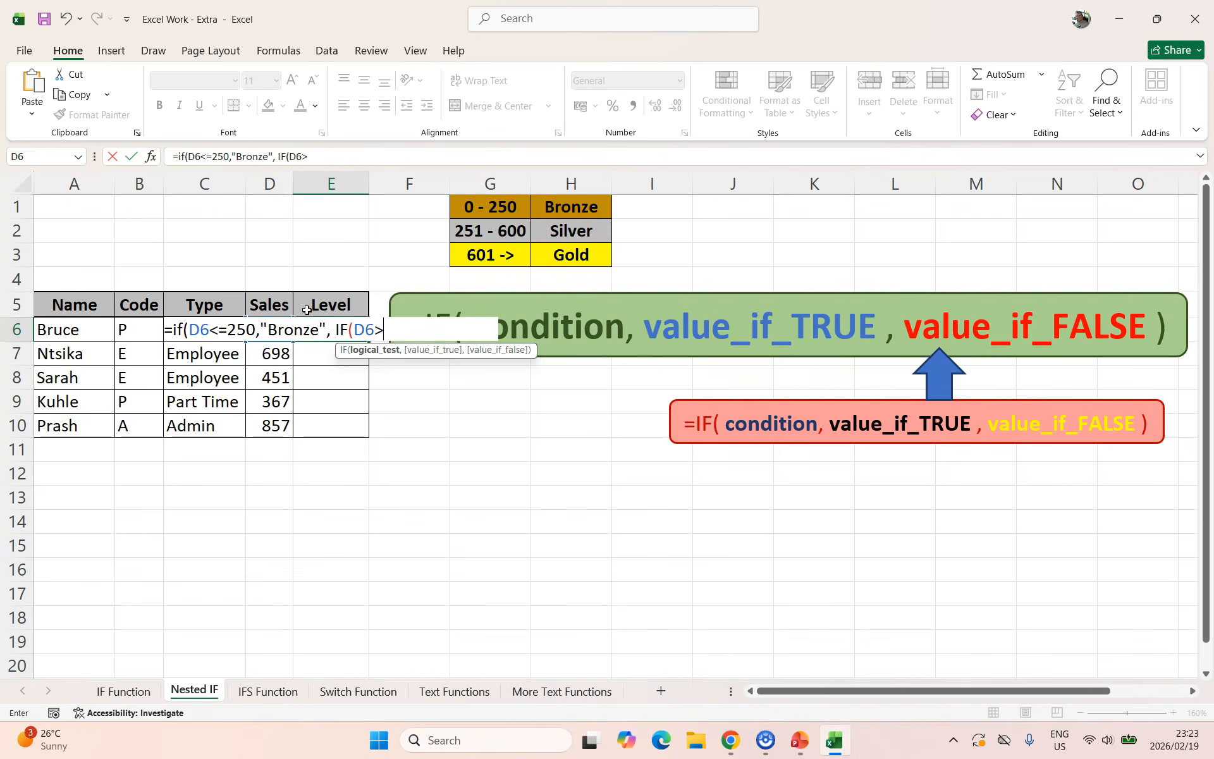
type(">600,")
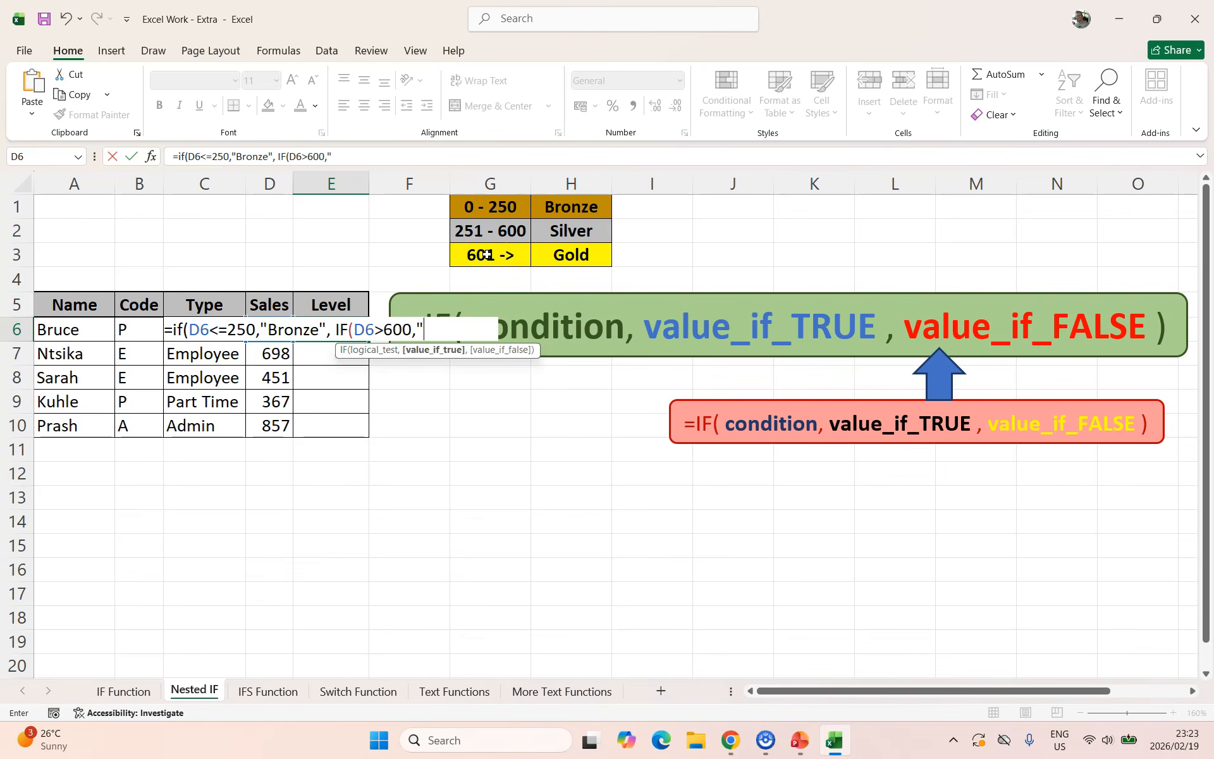
type("\"Gold\",\"Silver\")")
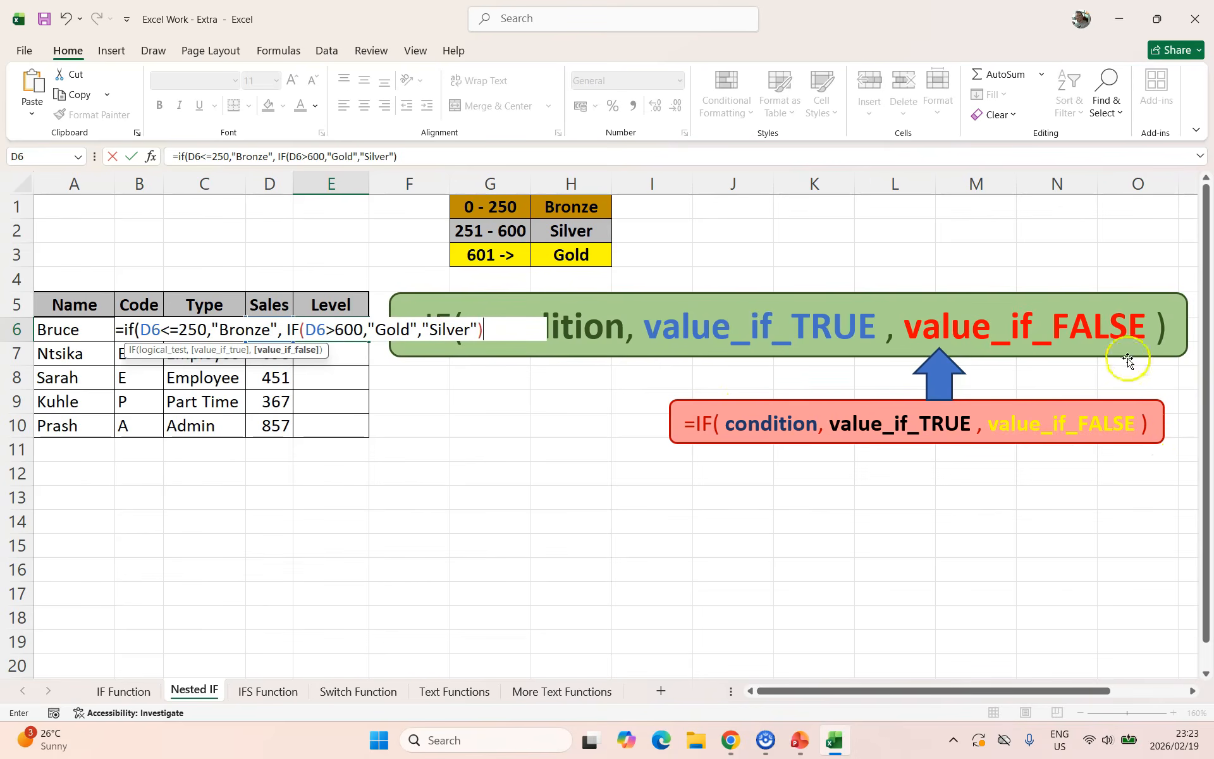
type(")")
key("Return")
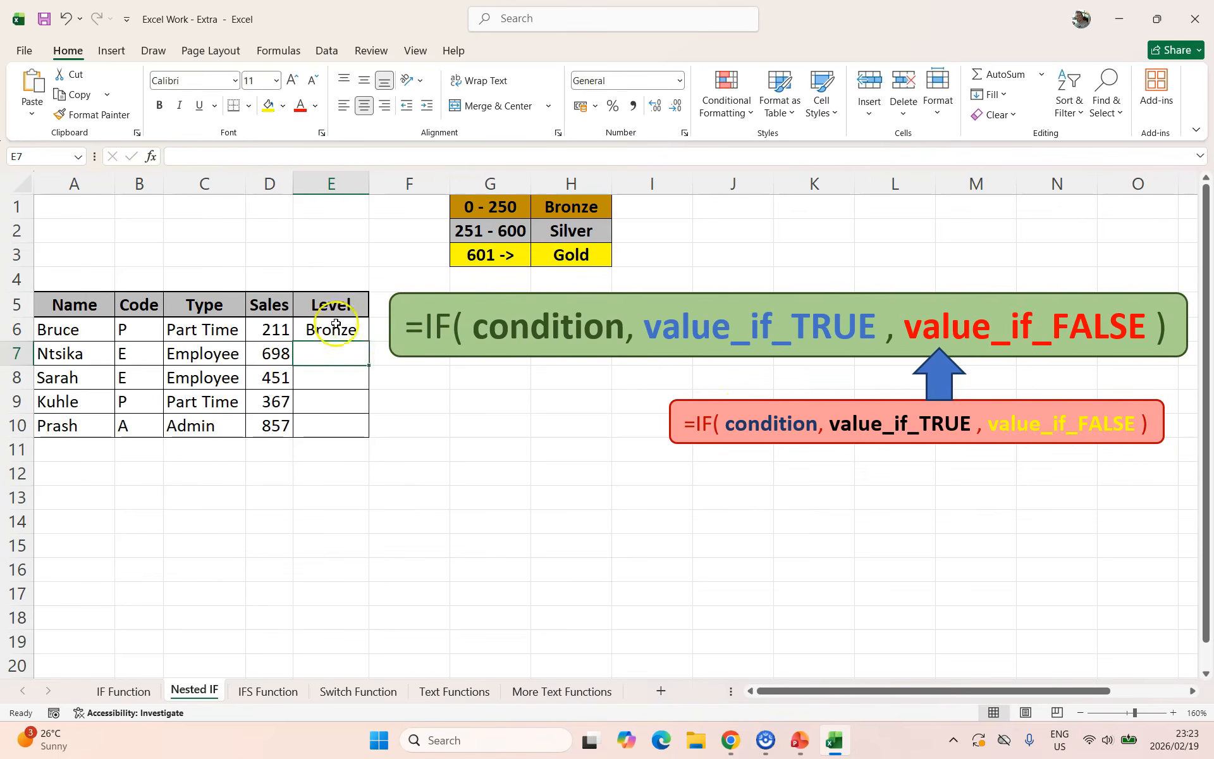
left_click(350, 336)
left_click_drag(369, 342, 369, 435)
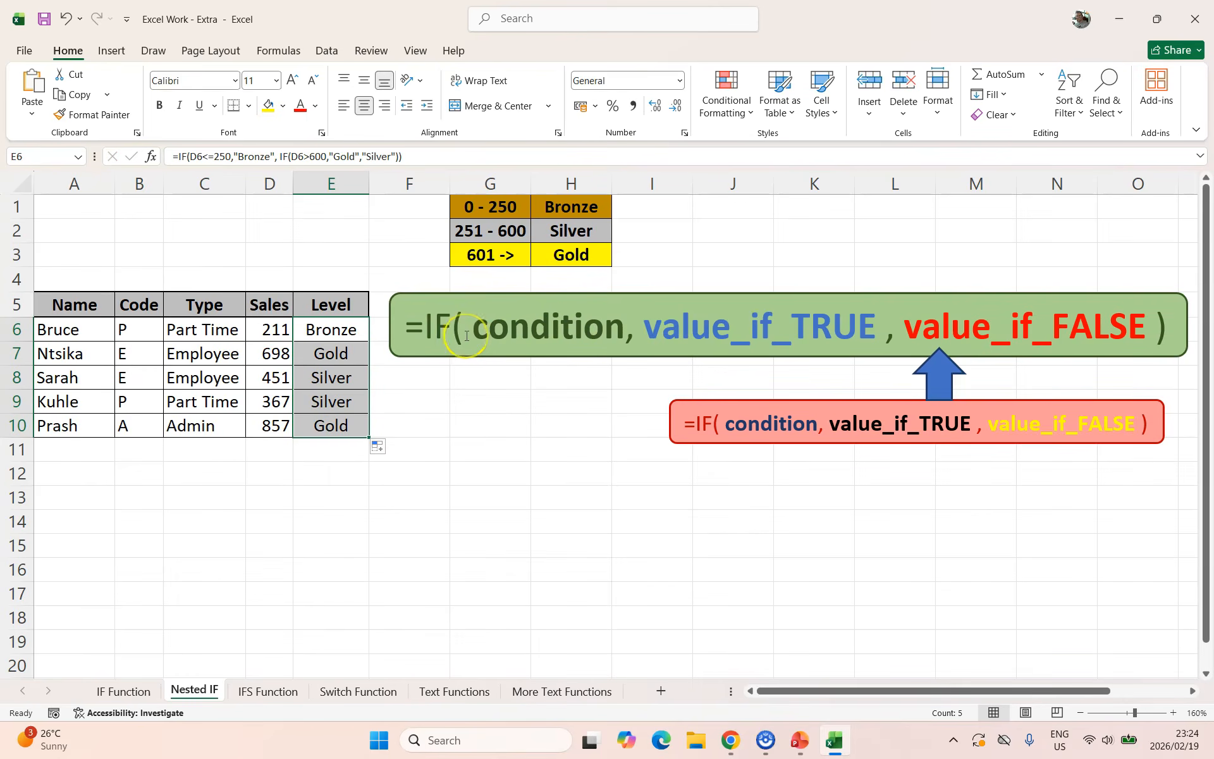
- On the IFS Function sheet, start an IFS formula in E6 that returns "Bronze" when D6<=250
left_click(254, 691)
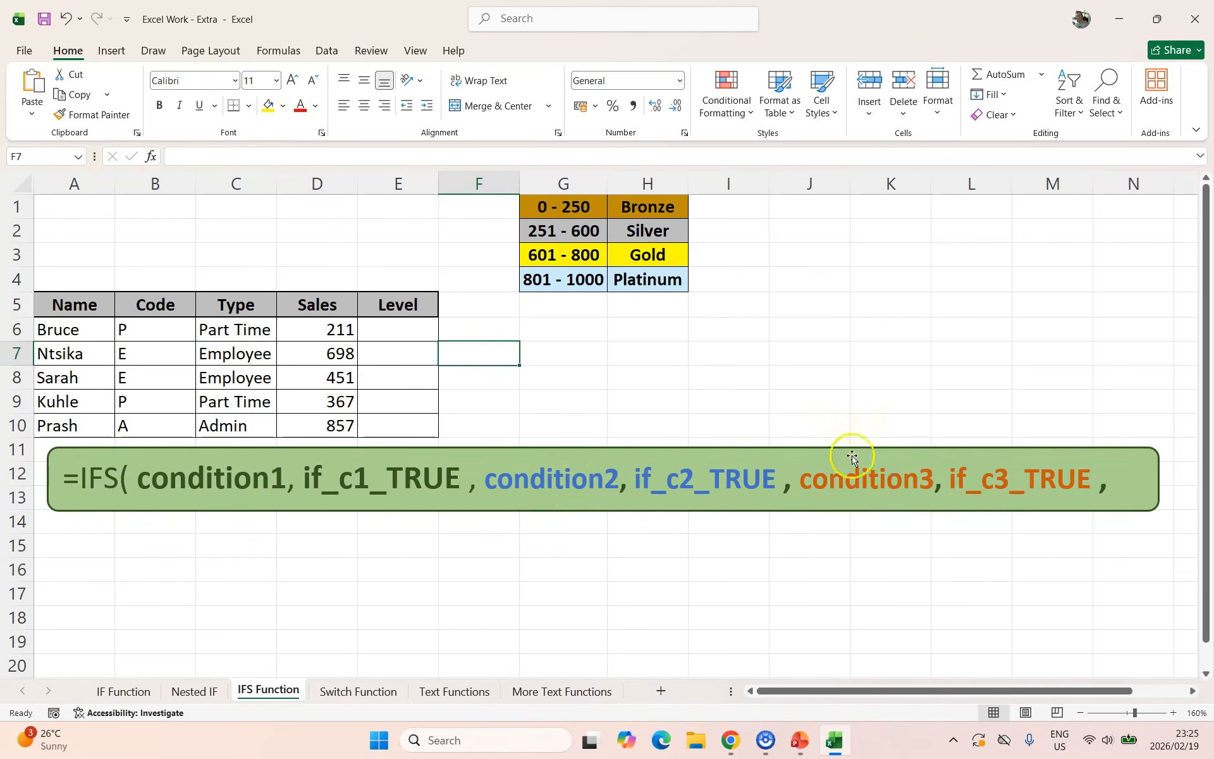
left_click(398, 330)
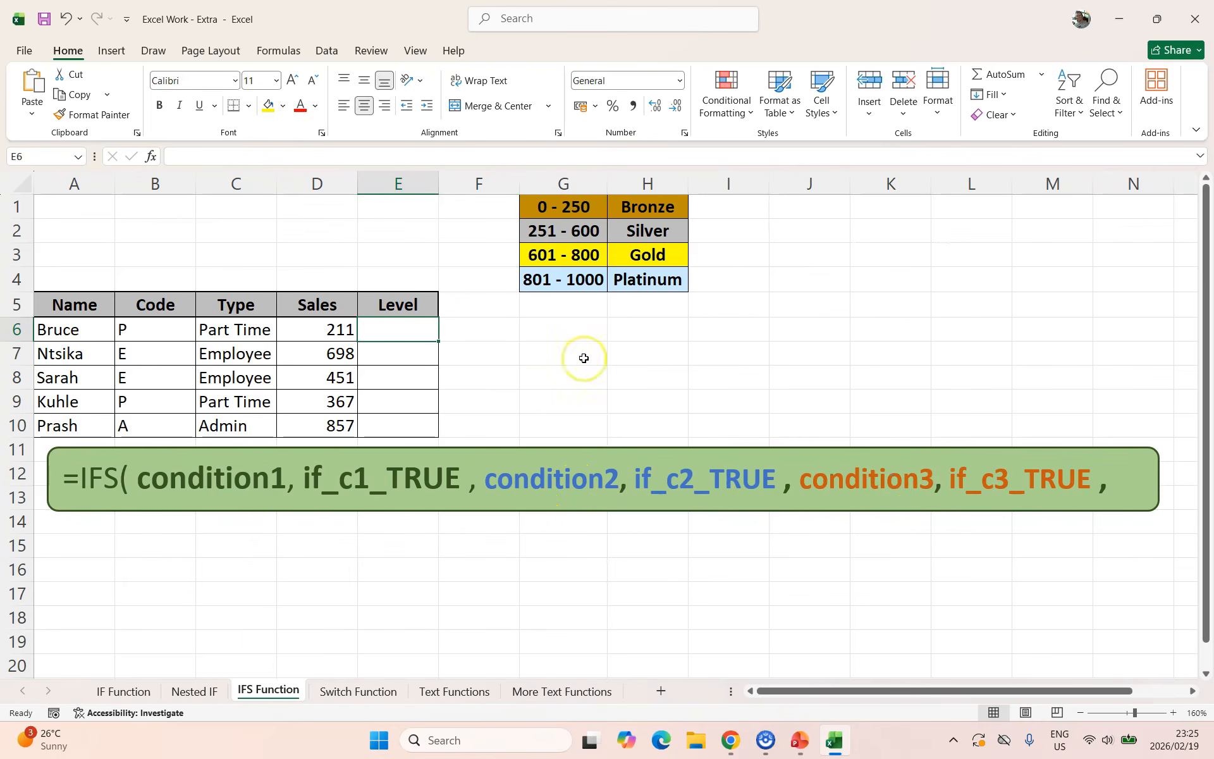
type("=IFS(")
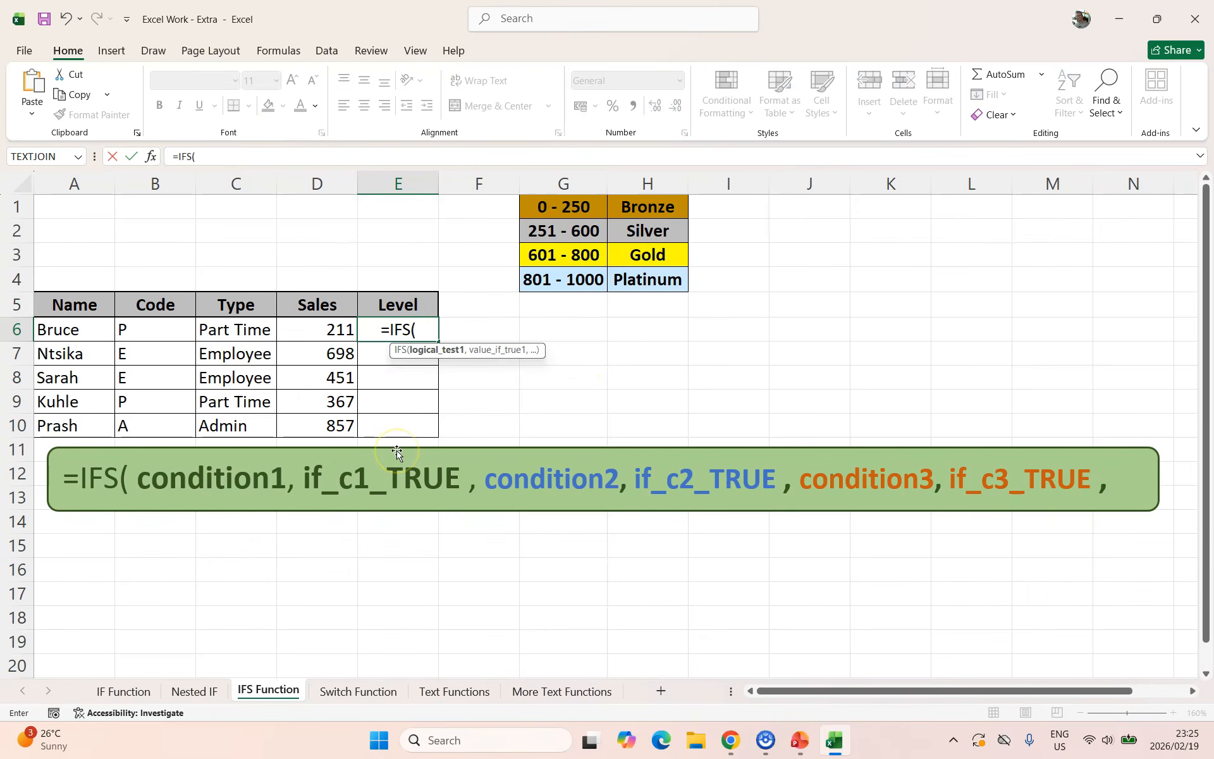
left_click(330, 328)
type("<=2")
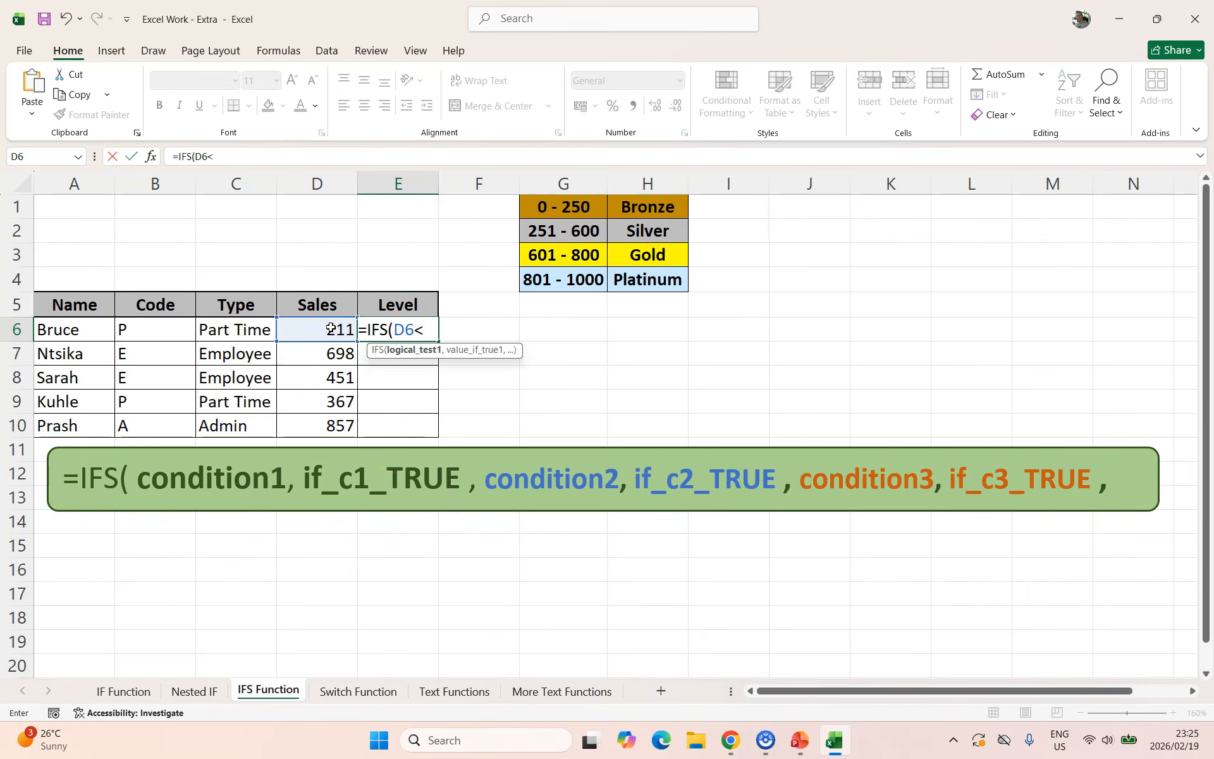
type(",\"Bronze")
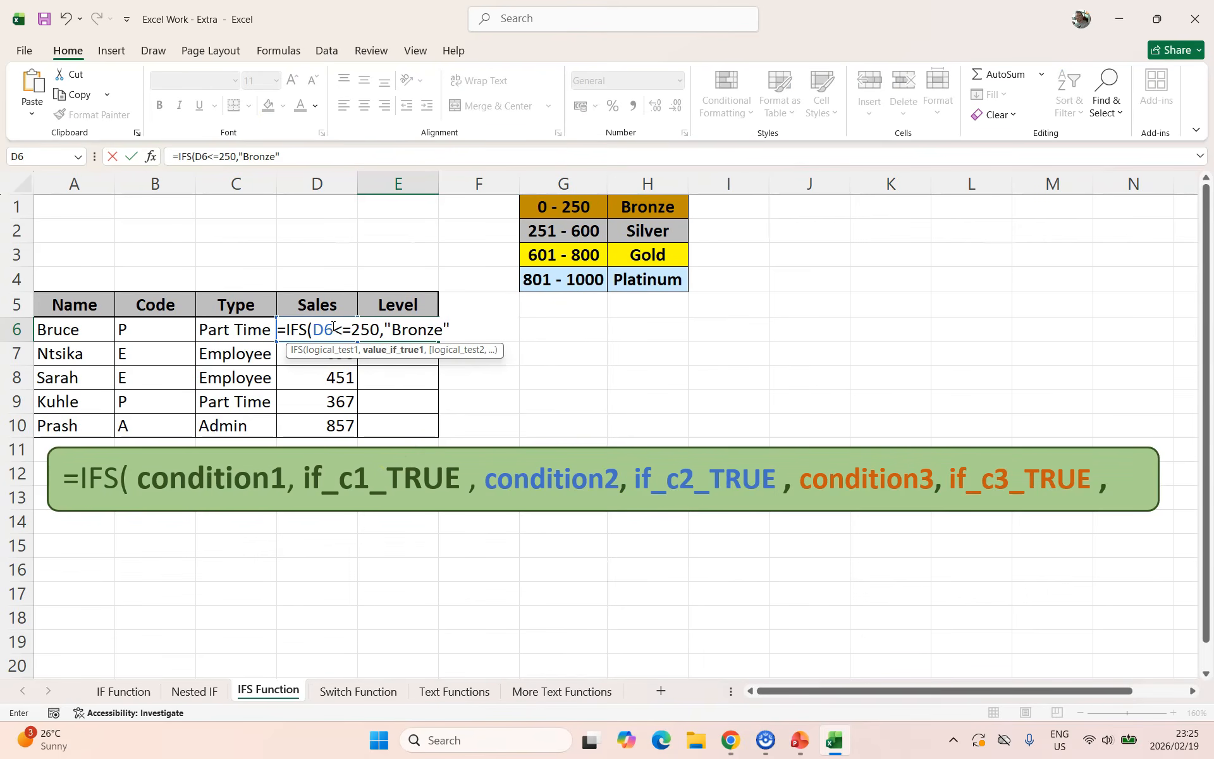
type("\",")
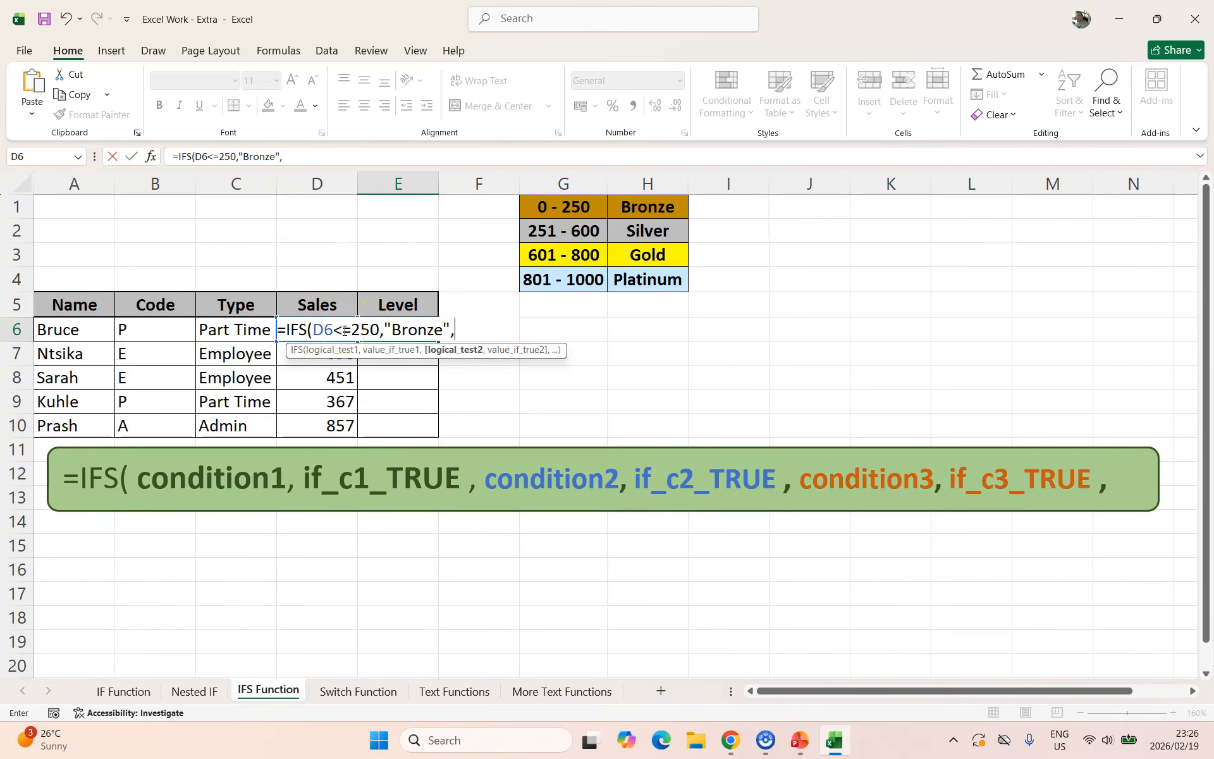
- Extend the IFS formula in E6 to return "Silver" when D6<=600 and "Gold" when D6<=800
type("D6")
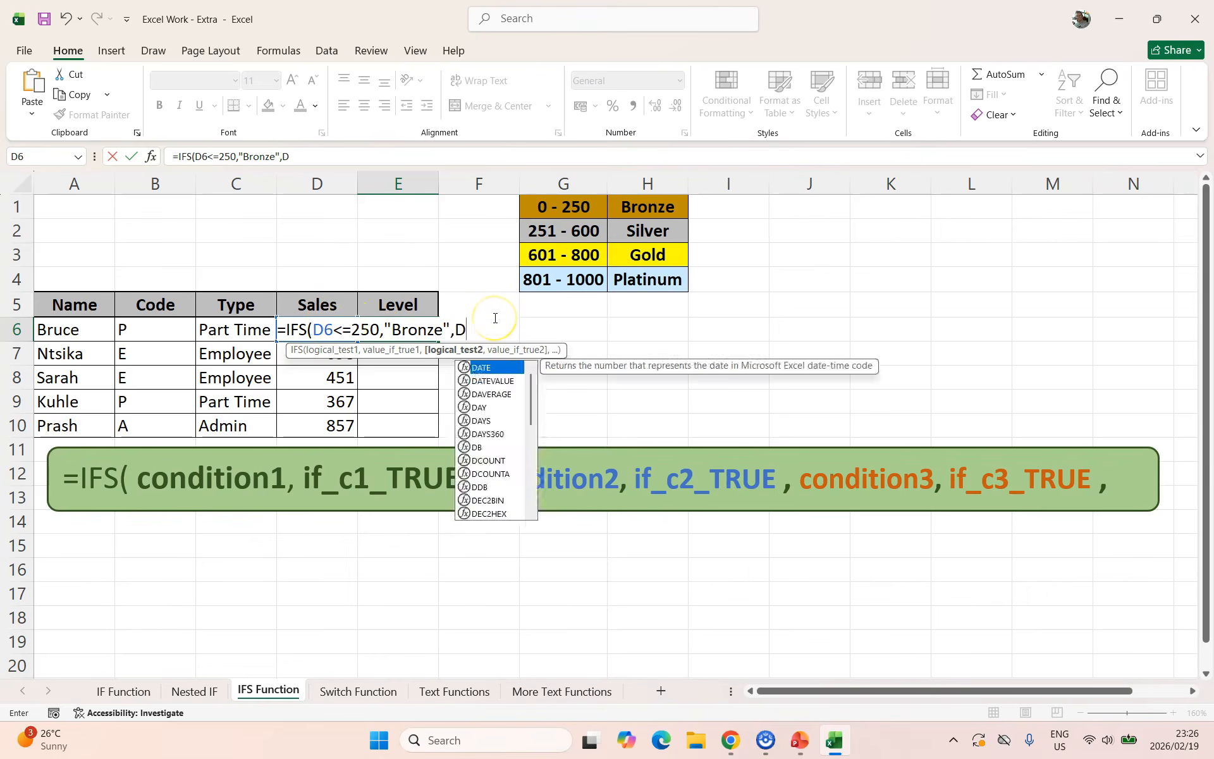
type("<=600")
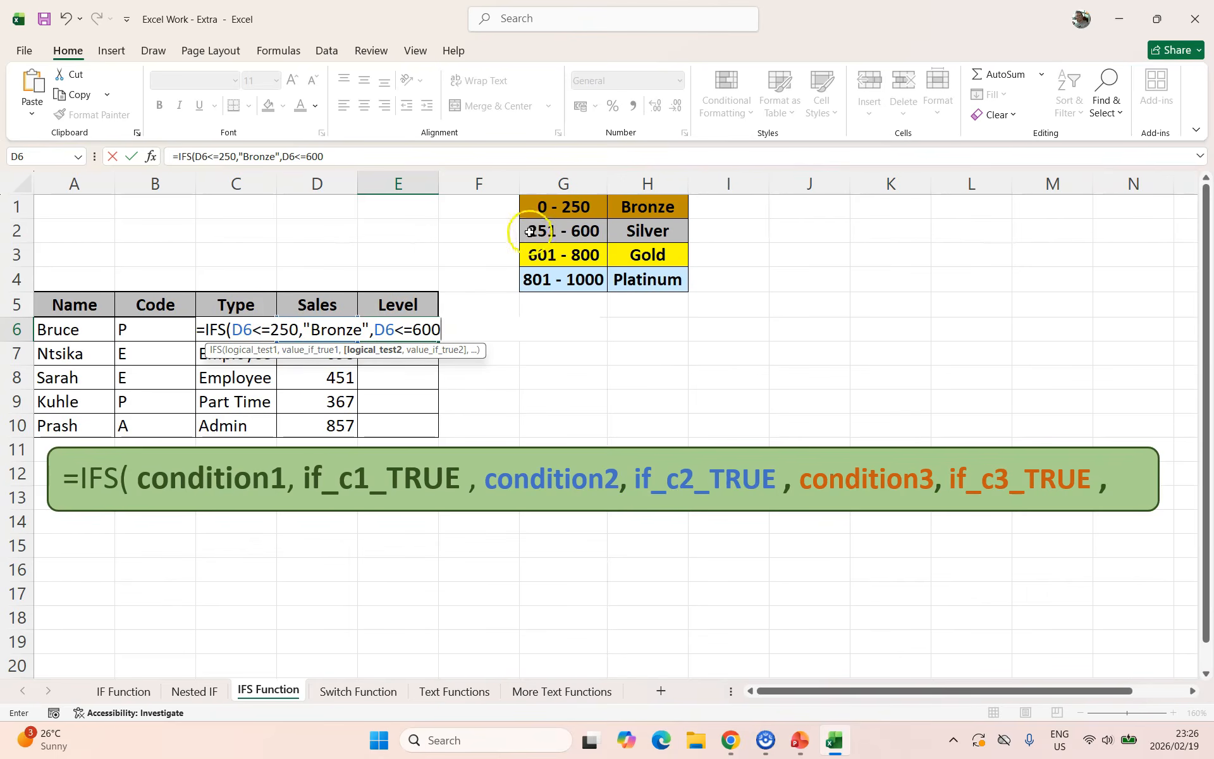
type(",")
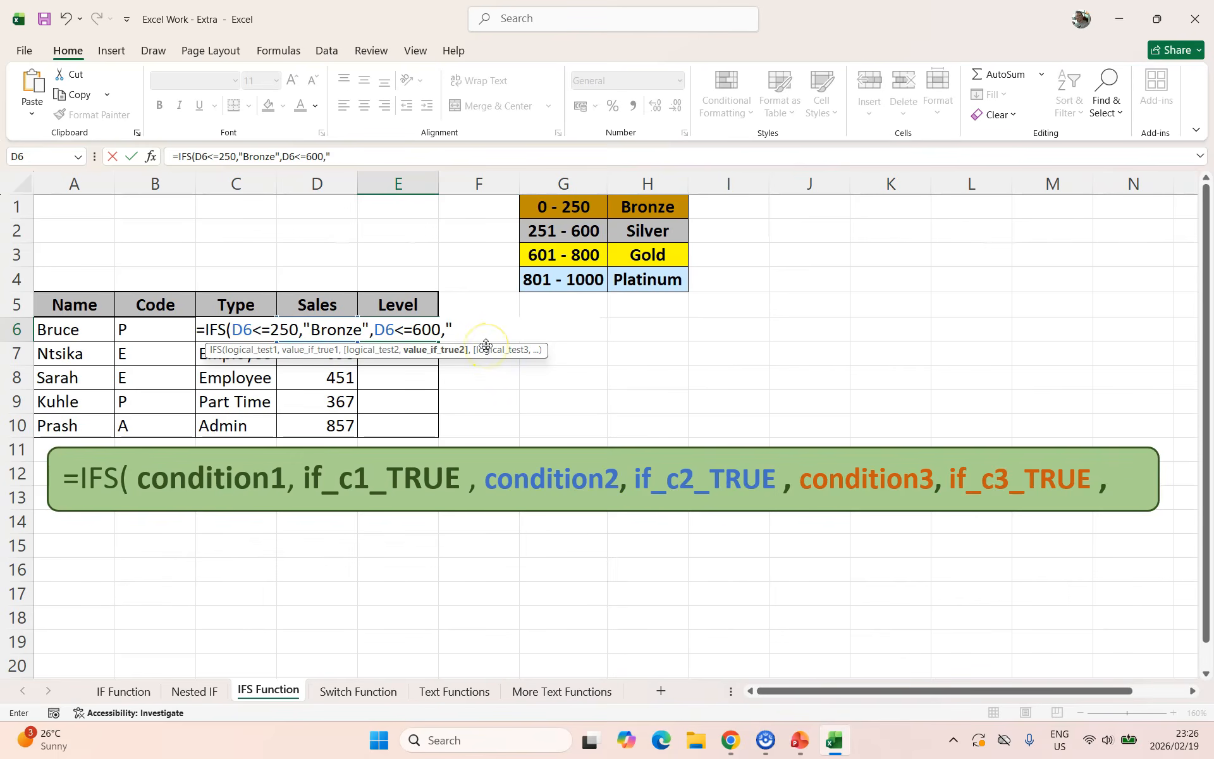
type("\"Silver\",")
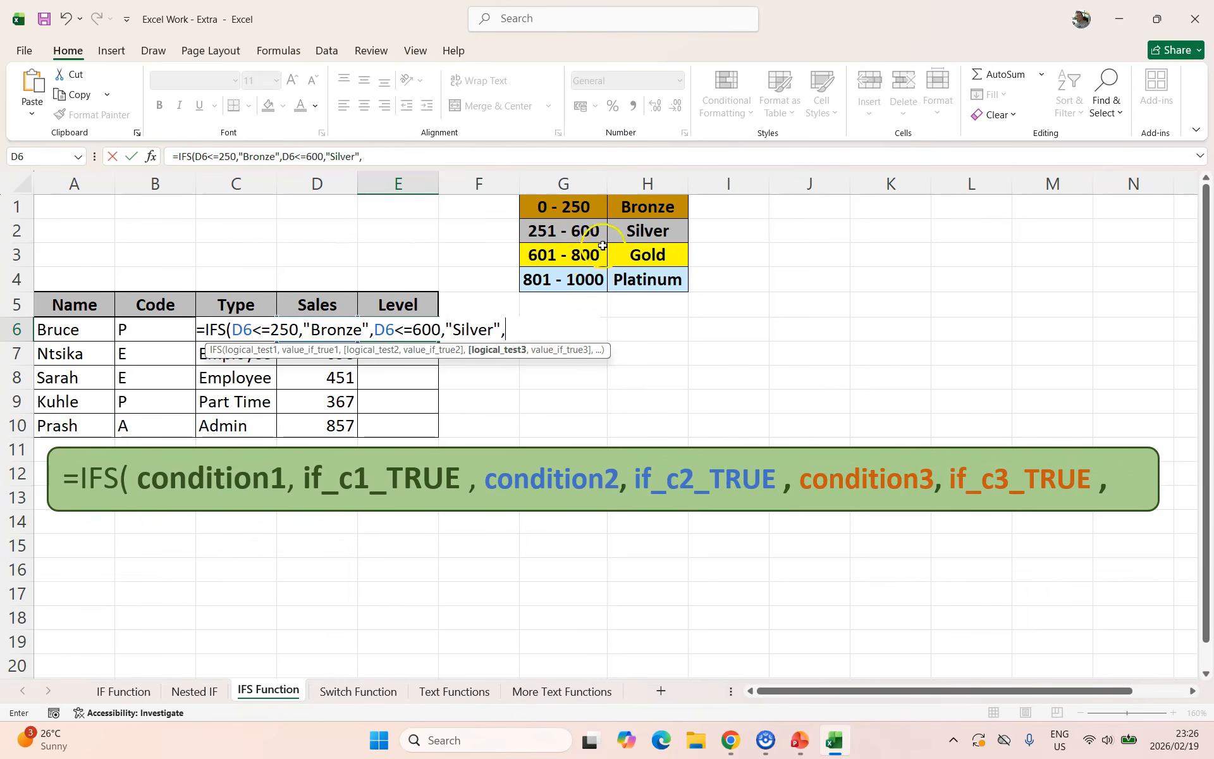
type("D6<=800")
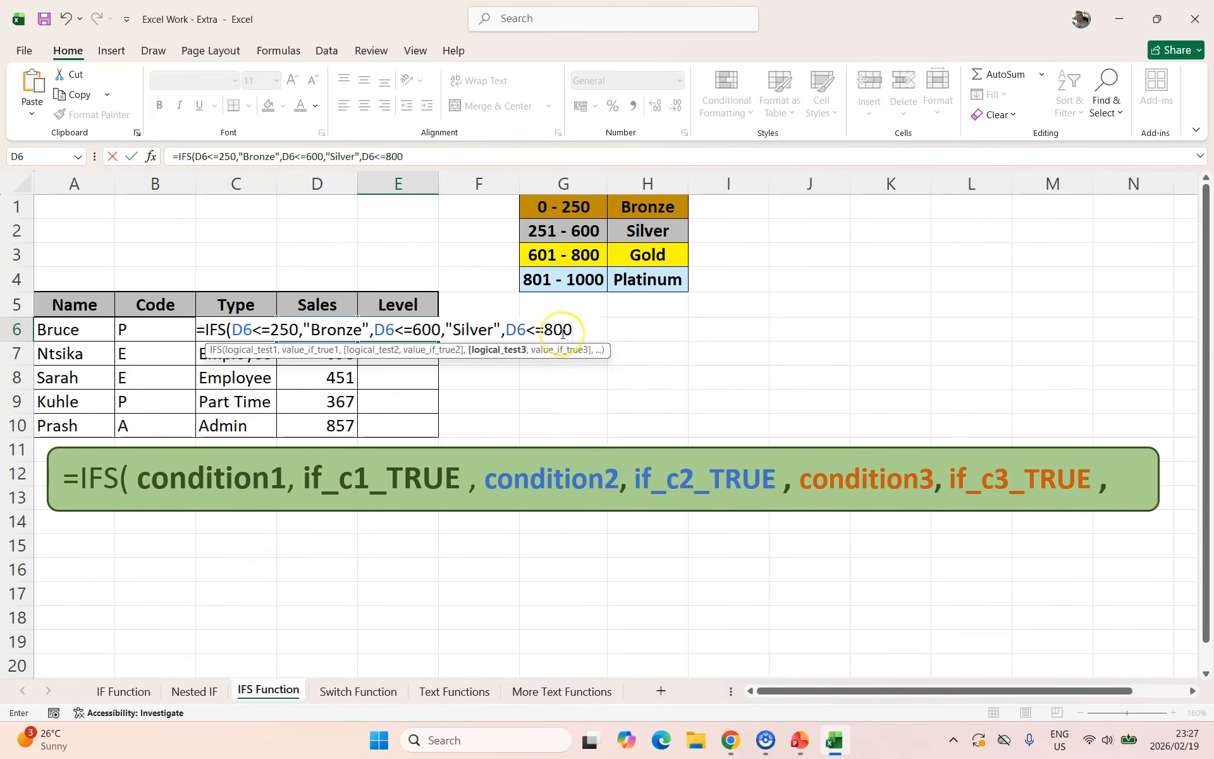
type(",")
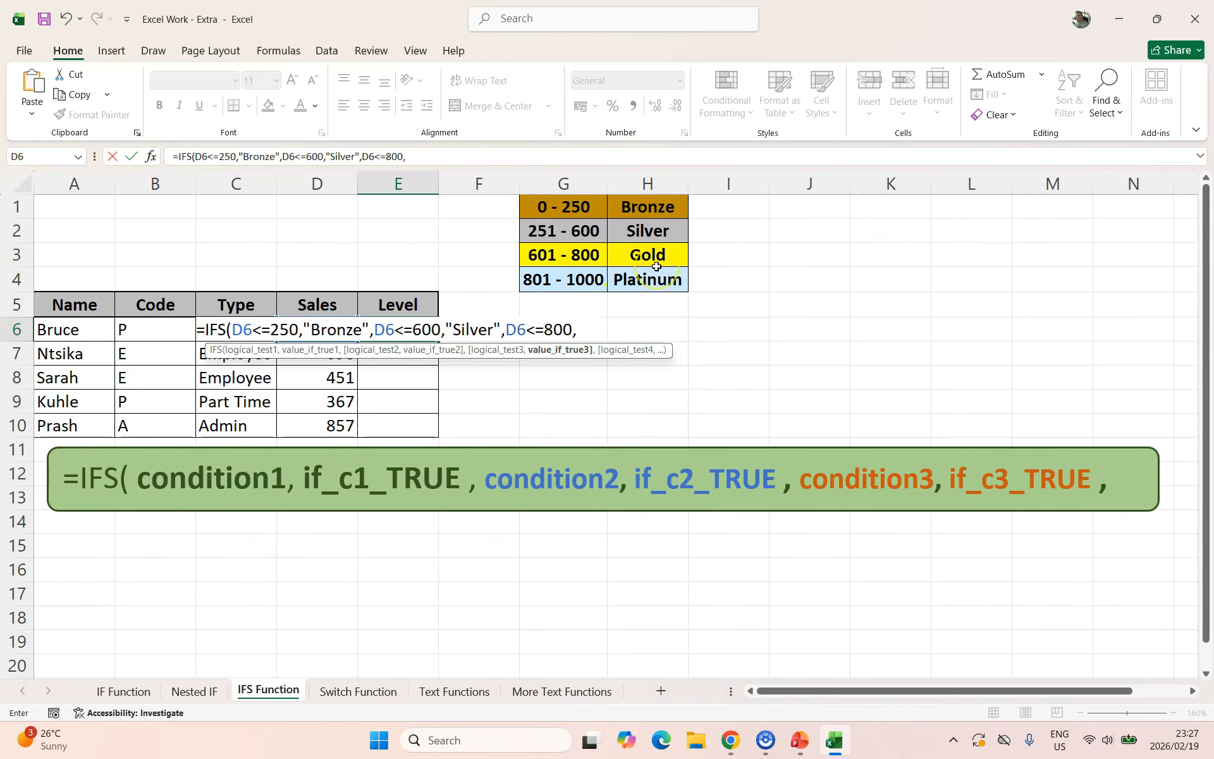
type("\"Gold\",")
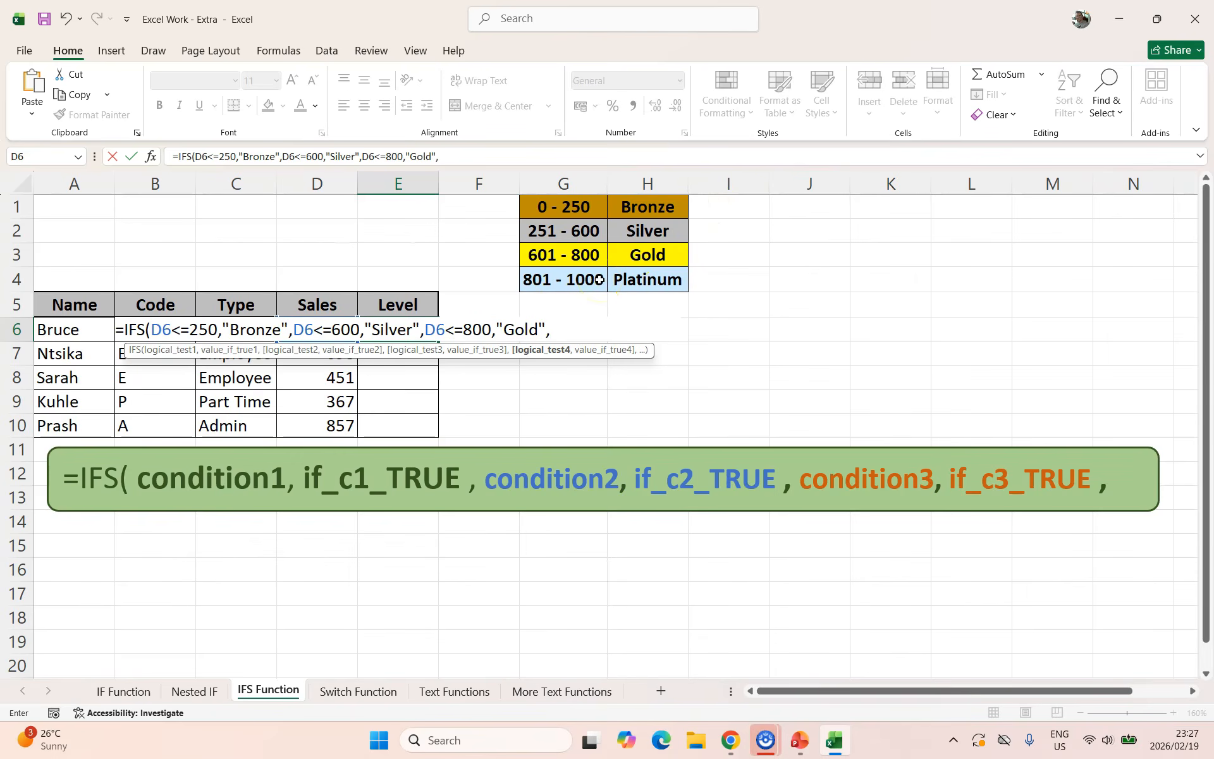
- Complete the E6 formula with "Platinum" when D6<=1000 and copy it down through E10
type("D6<=1000")
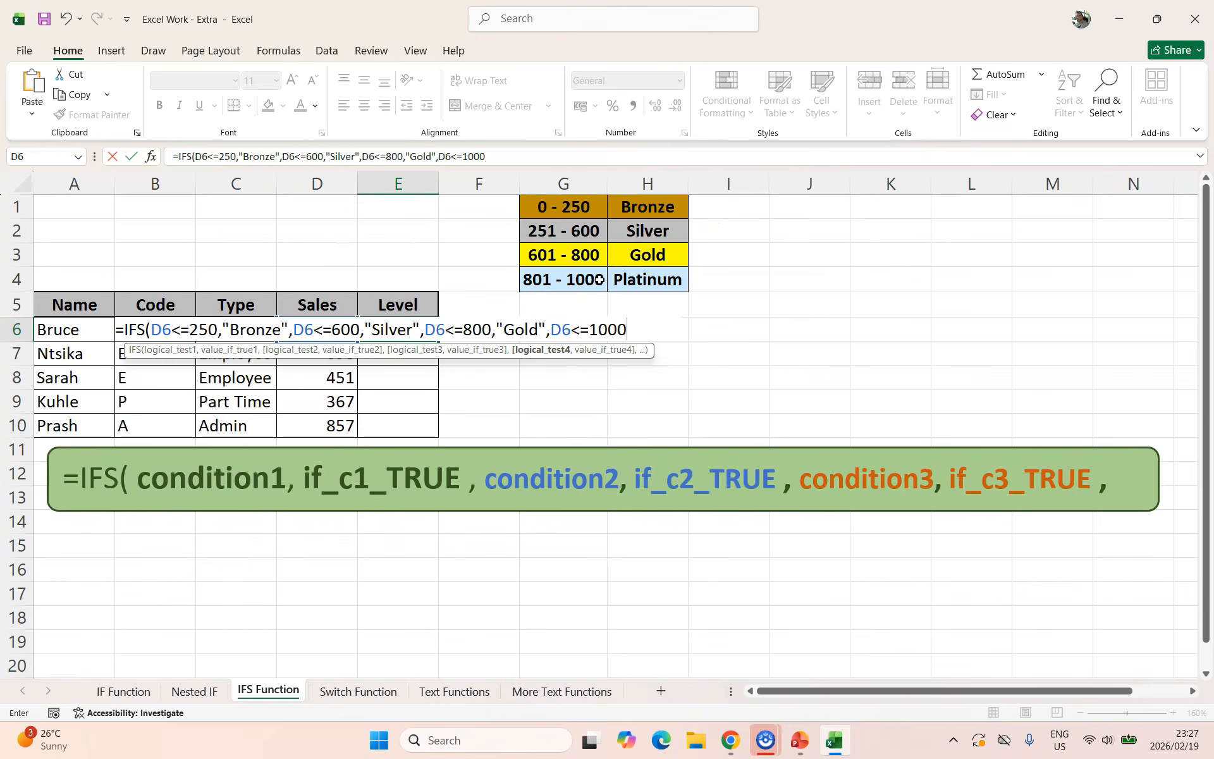
type(",\"Pla")
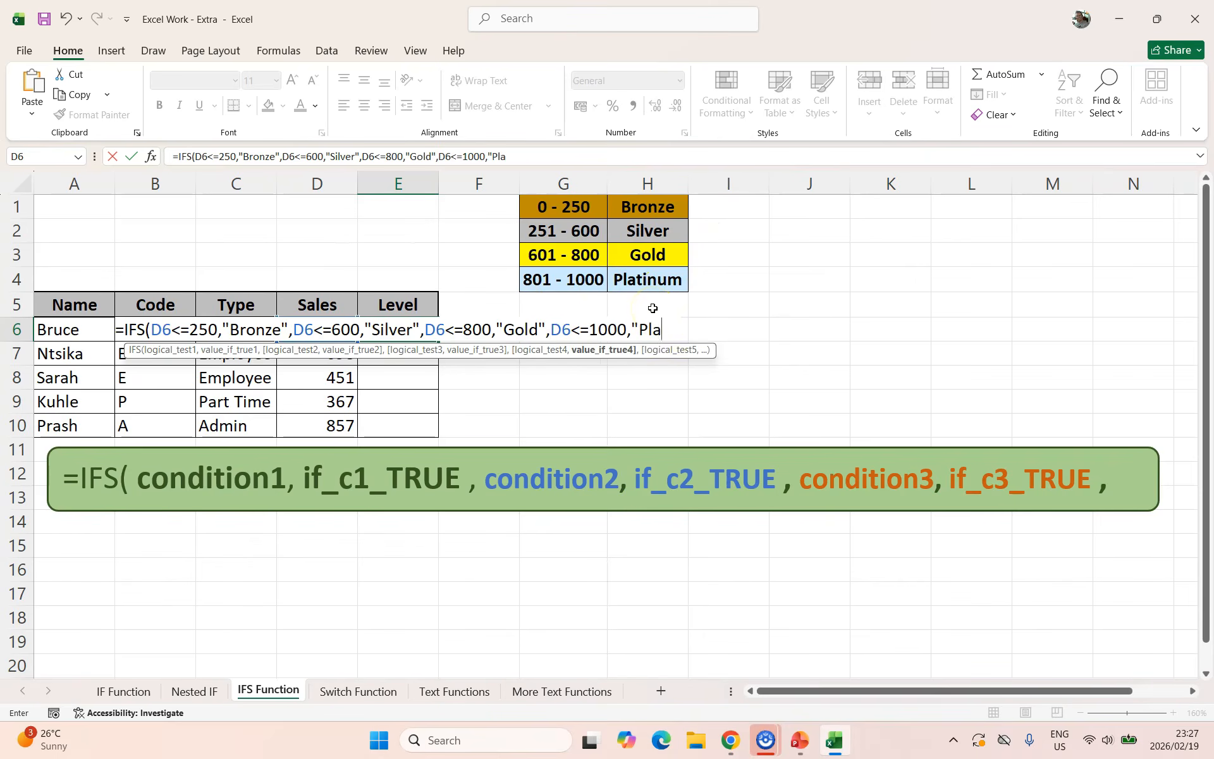
type("tinum\")")
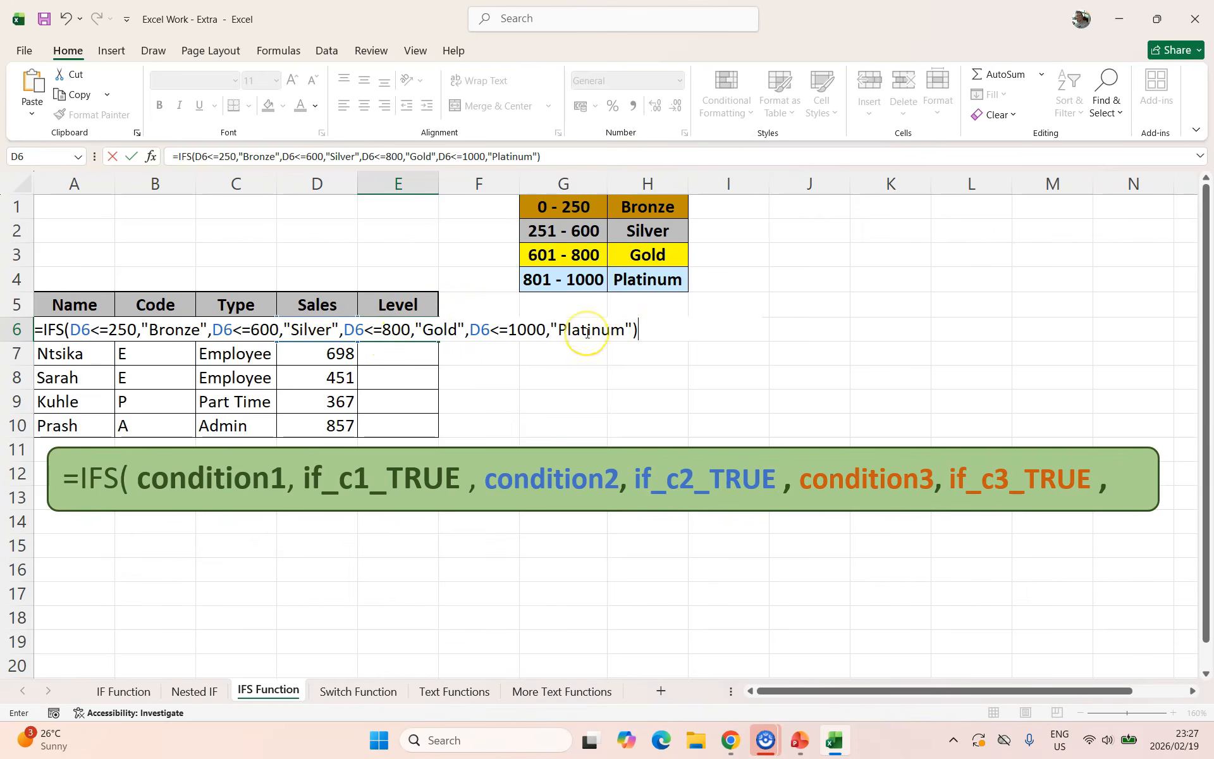
key("Return")
left_click(419, 330)
left_click_drag(440, 343, 432, 437)
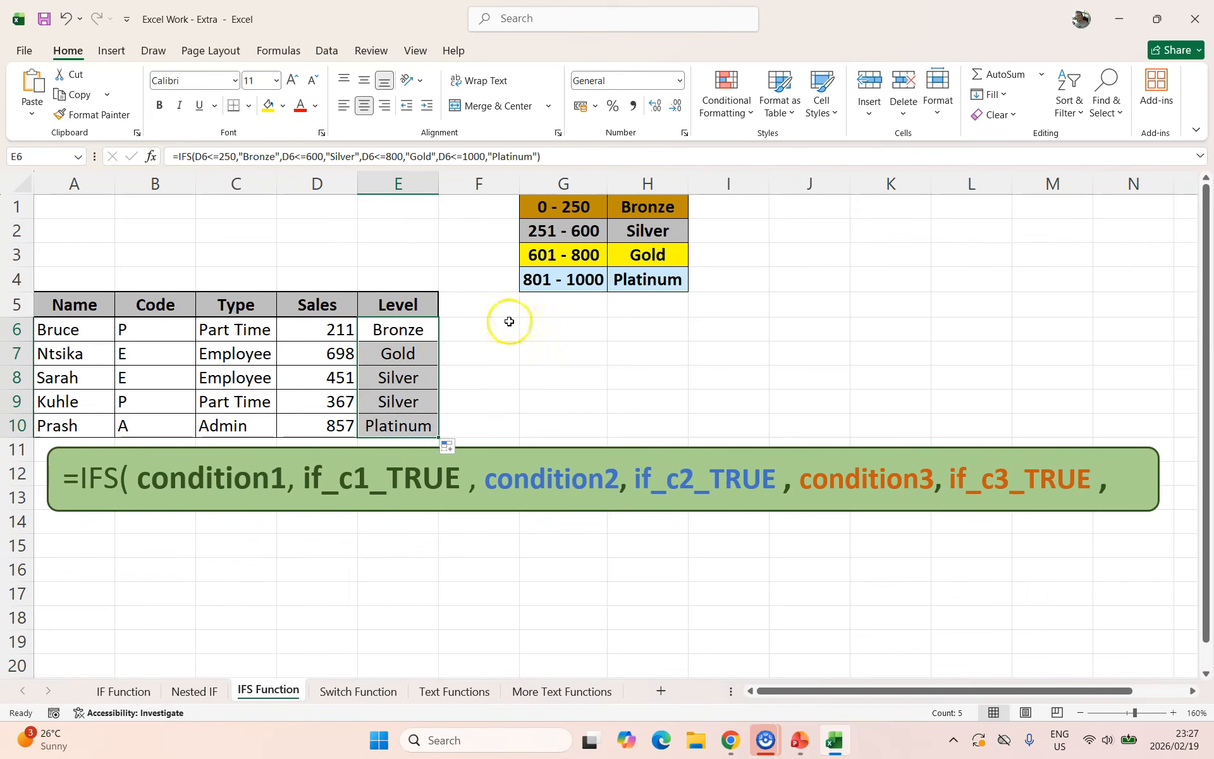
- Set the sales figure in D10 to 1005
left_click(327, 425)
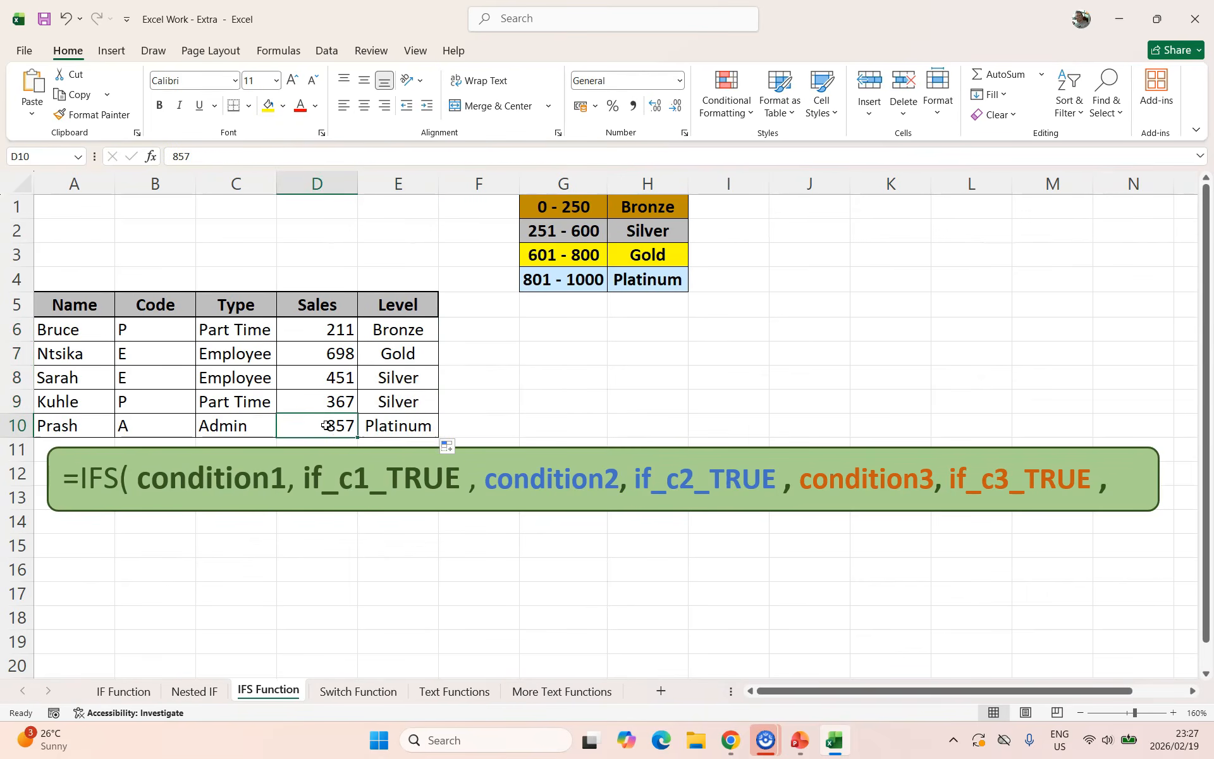
type("1005")
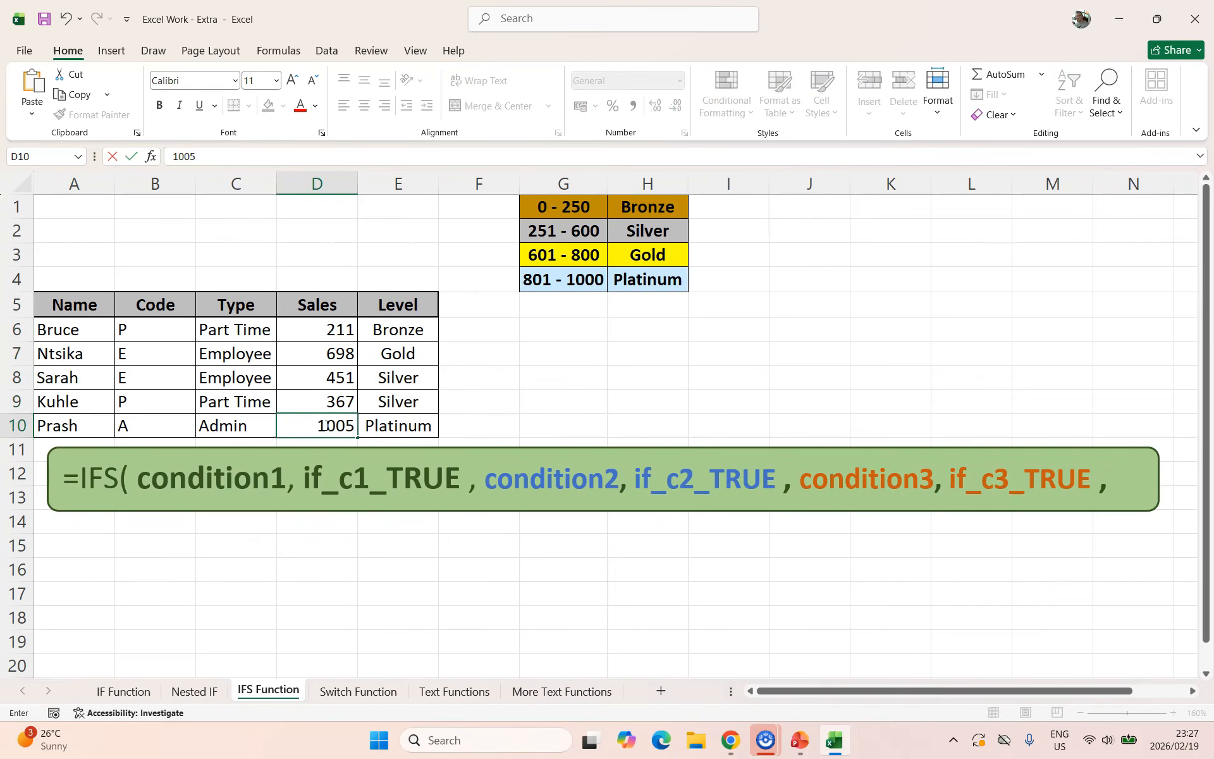
key("Return")
- Add TRUE,"No match" as the final pair in E10's IFS formula and copy it up through E6
left_click(408, 423)
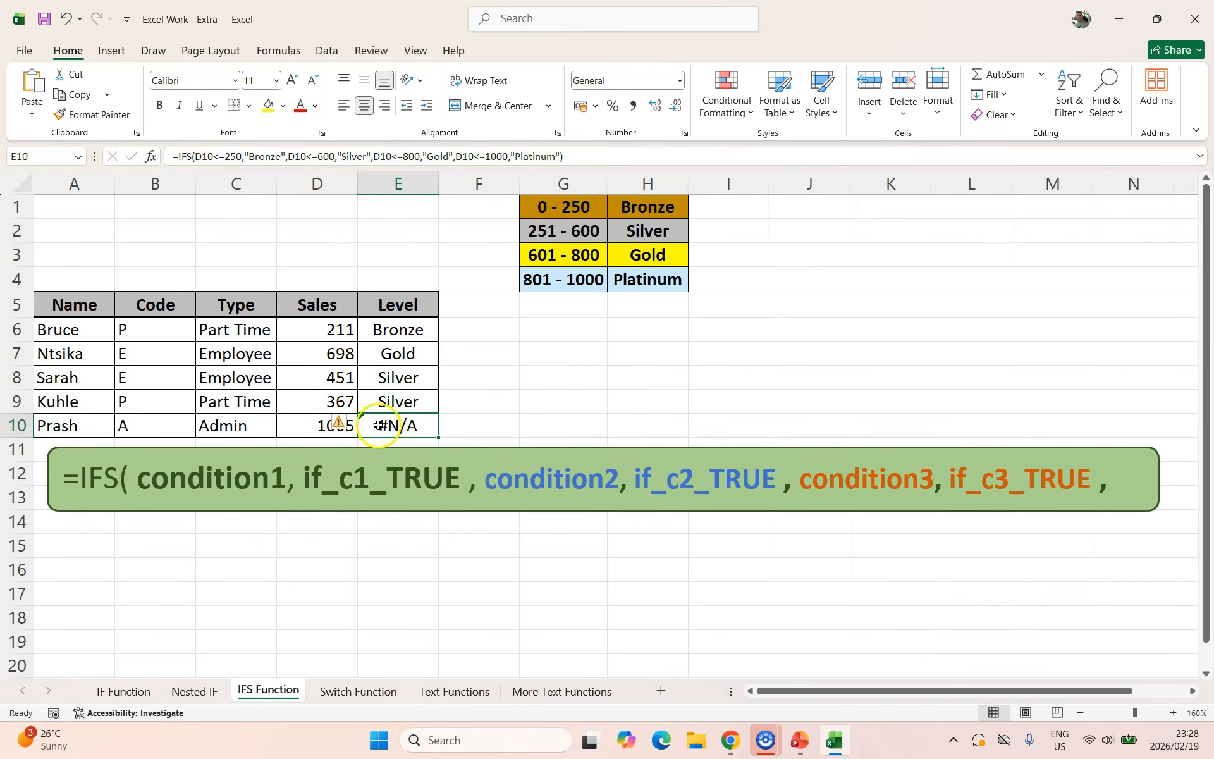
left_click(561, 156)
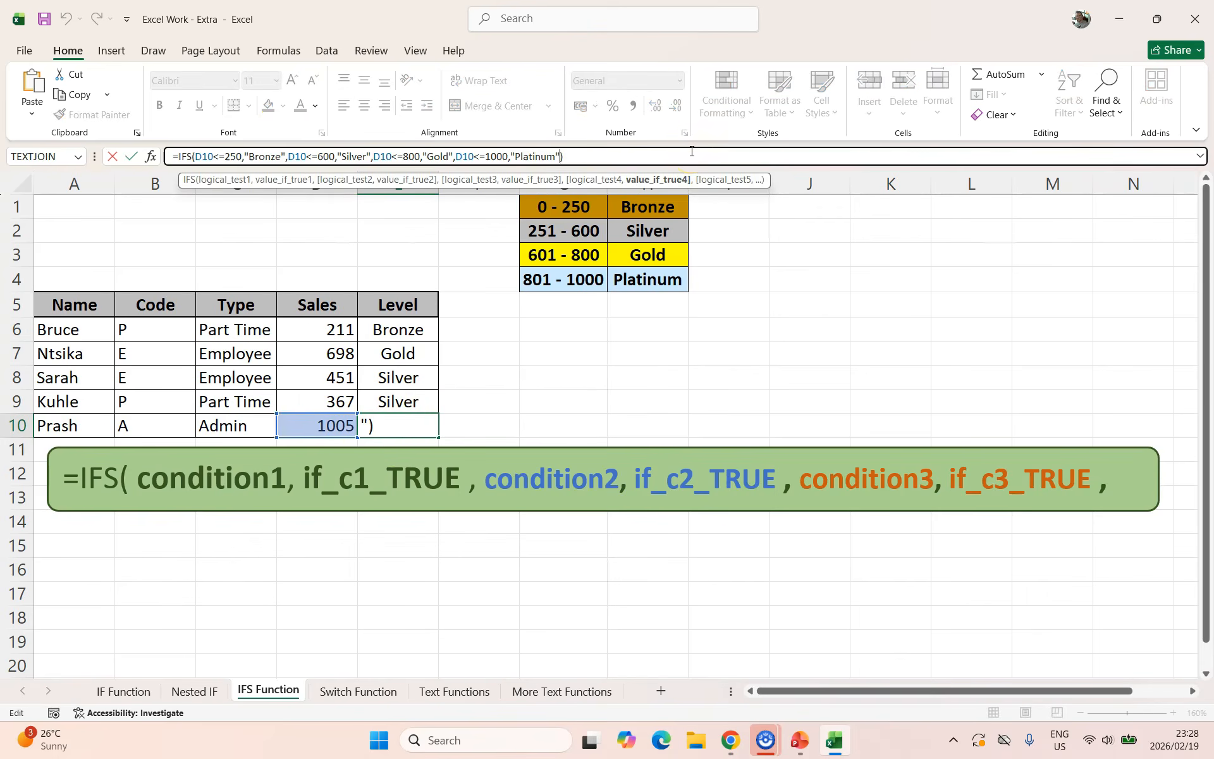
type(",")
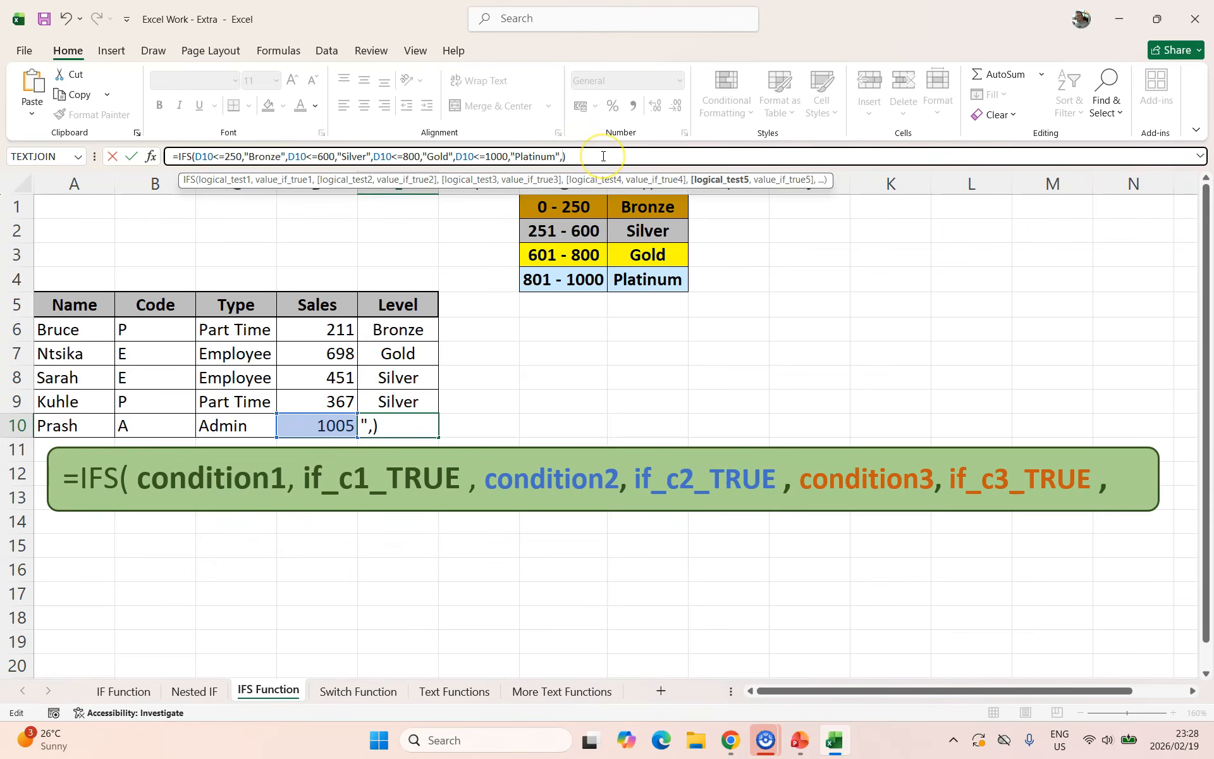
type("TRUE,")
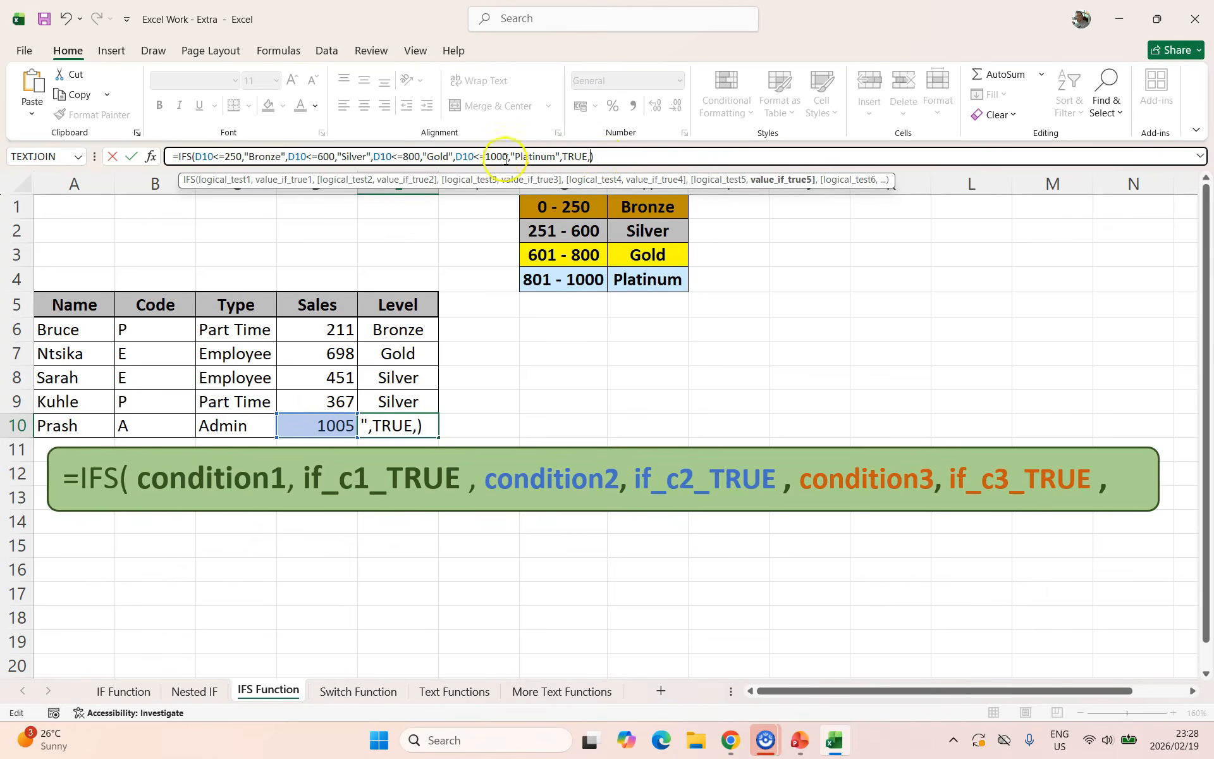
type("No match\"")
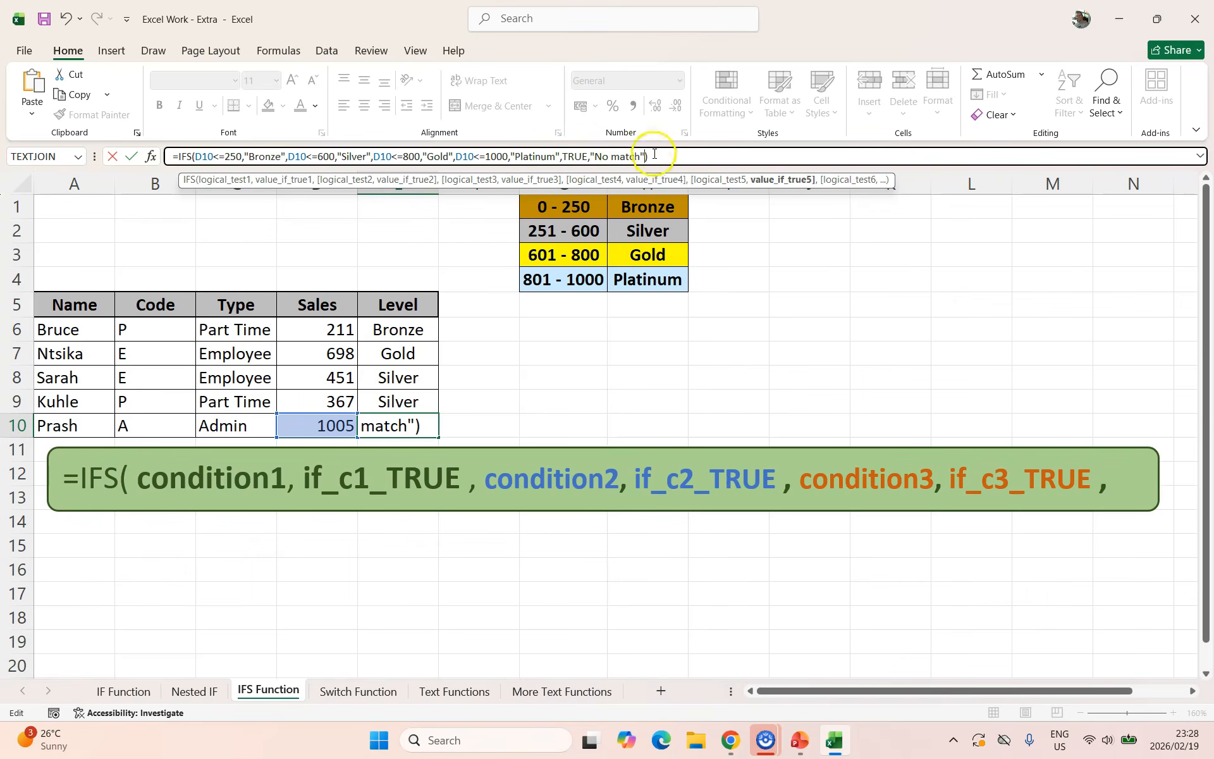
key("Return")
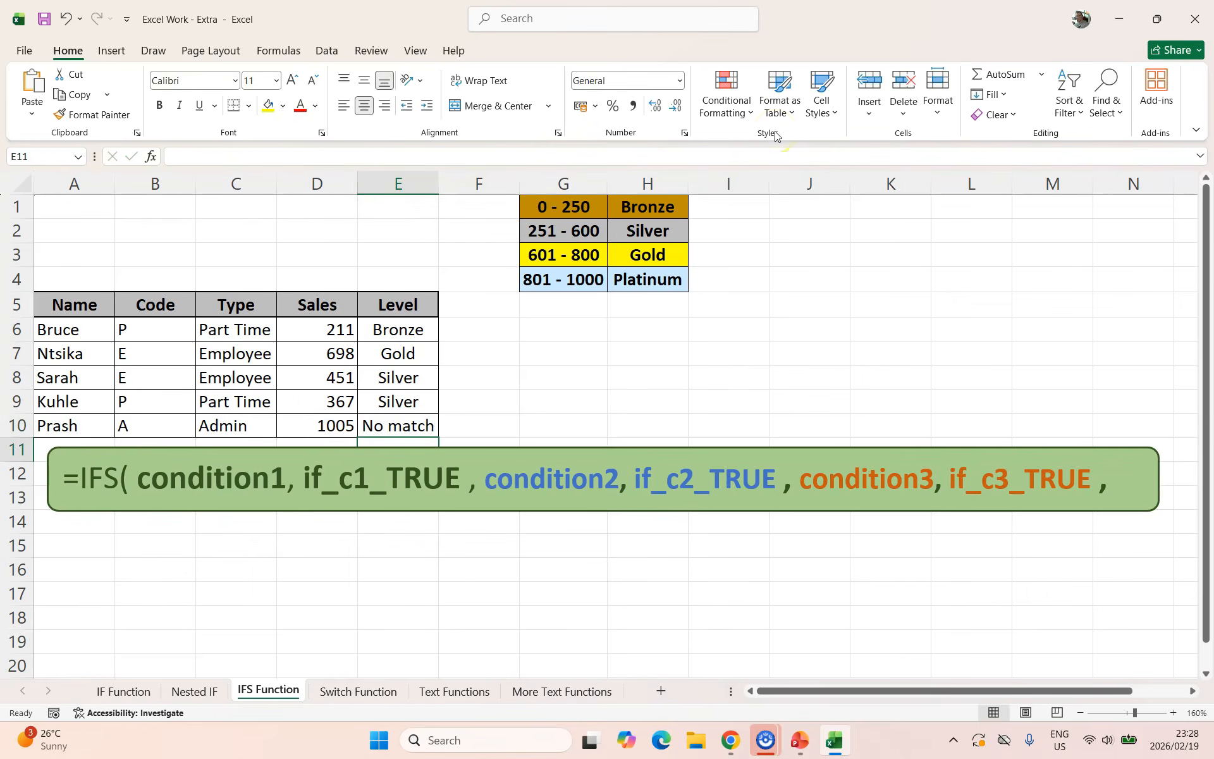
left_click(428, 425)
left_click_drag(439, 436, 437, 324)
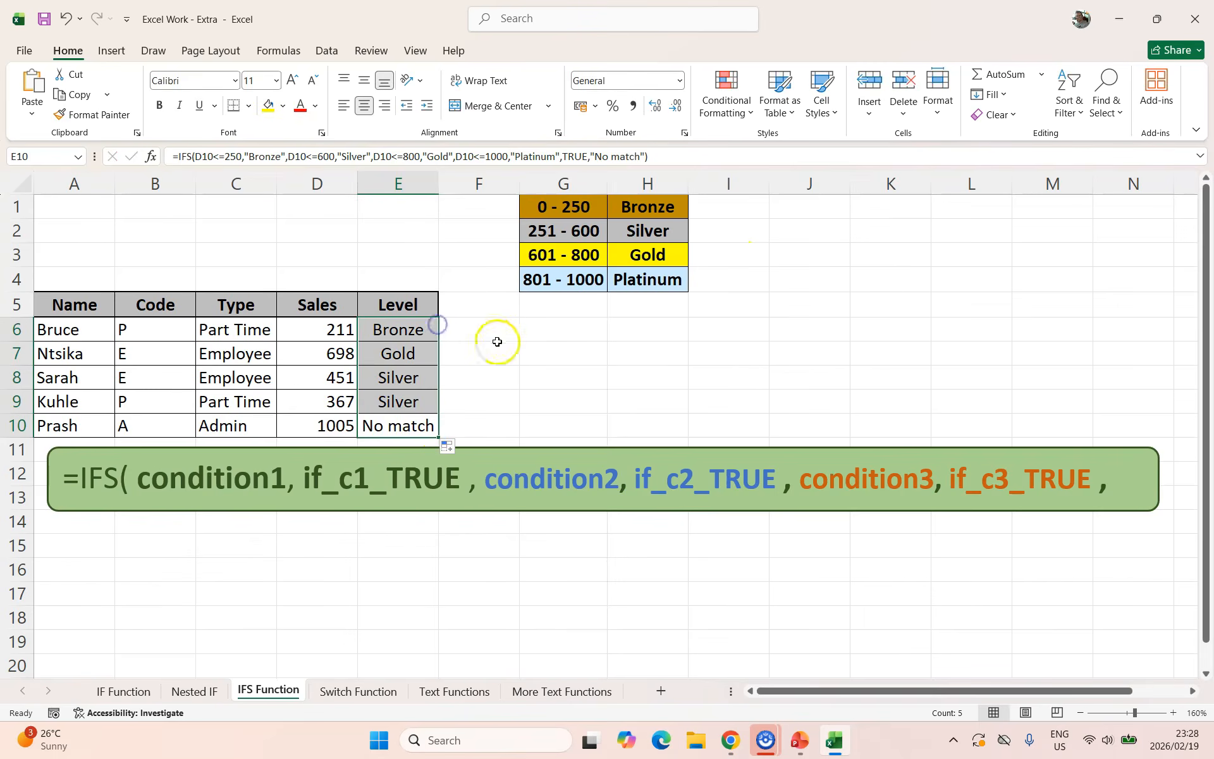
- Set the sales figure in D7 to 1009
left_click(323, 353)
type("1009")
key("Return")
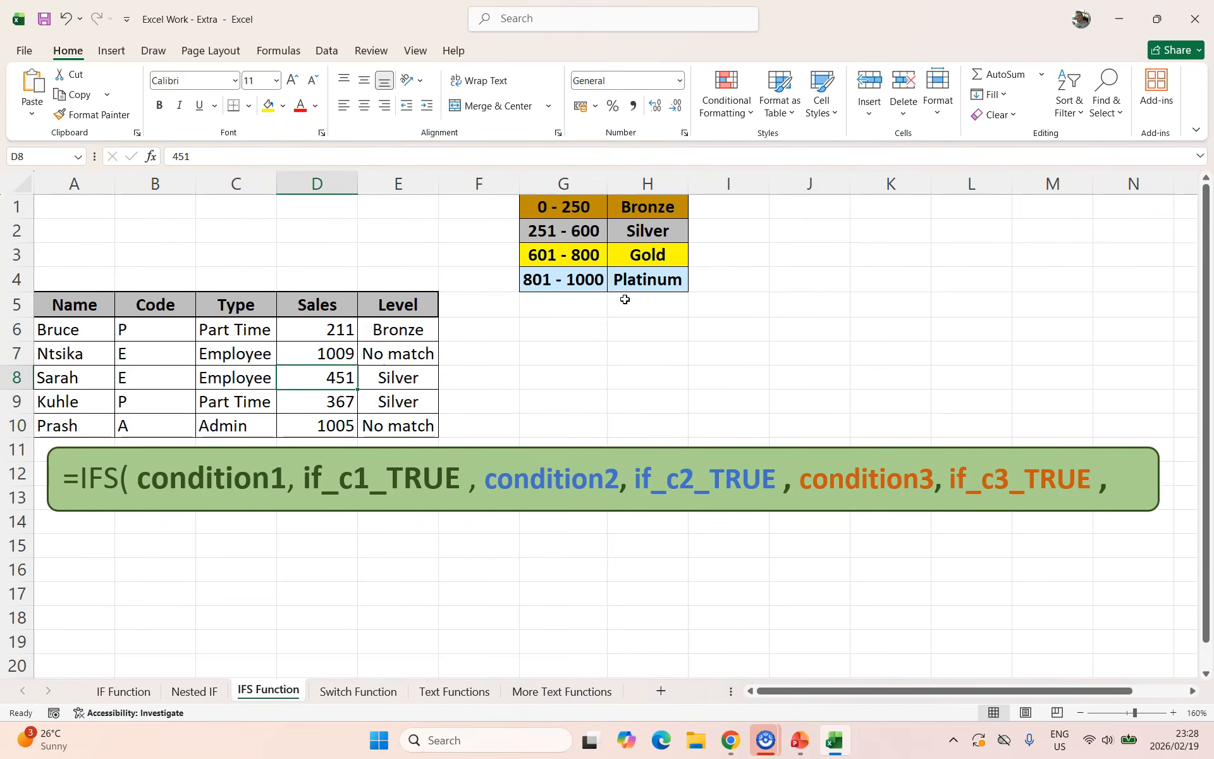
left_click(563, 401)
- On the Nested IF sheet, replace E6's formula with an IFS returning "Bronze" when D6<=250 and "Silver" when D6<=600
left_click(194, 691)
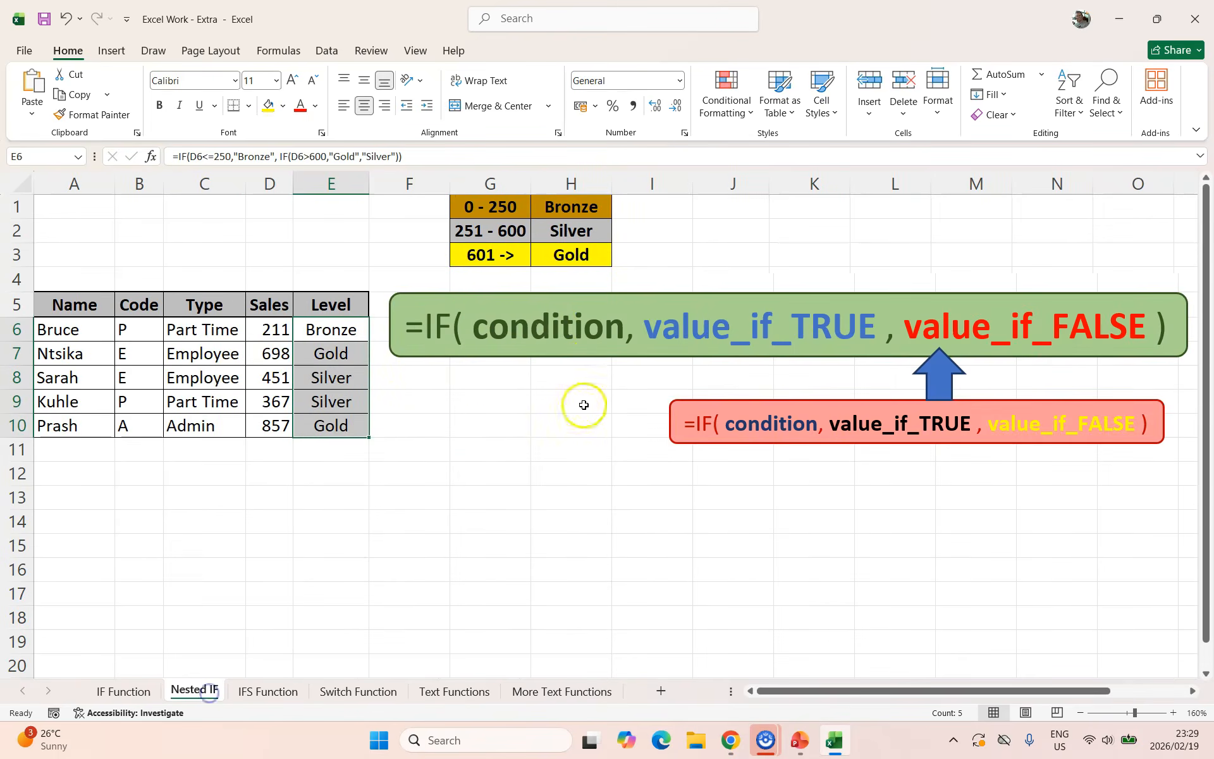
left_click(342, 334)
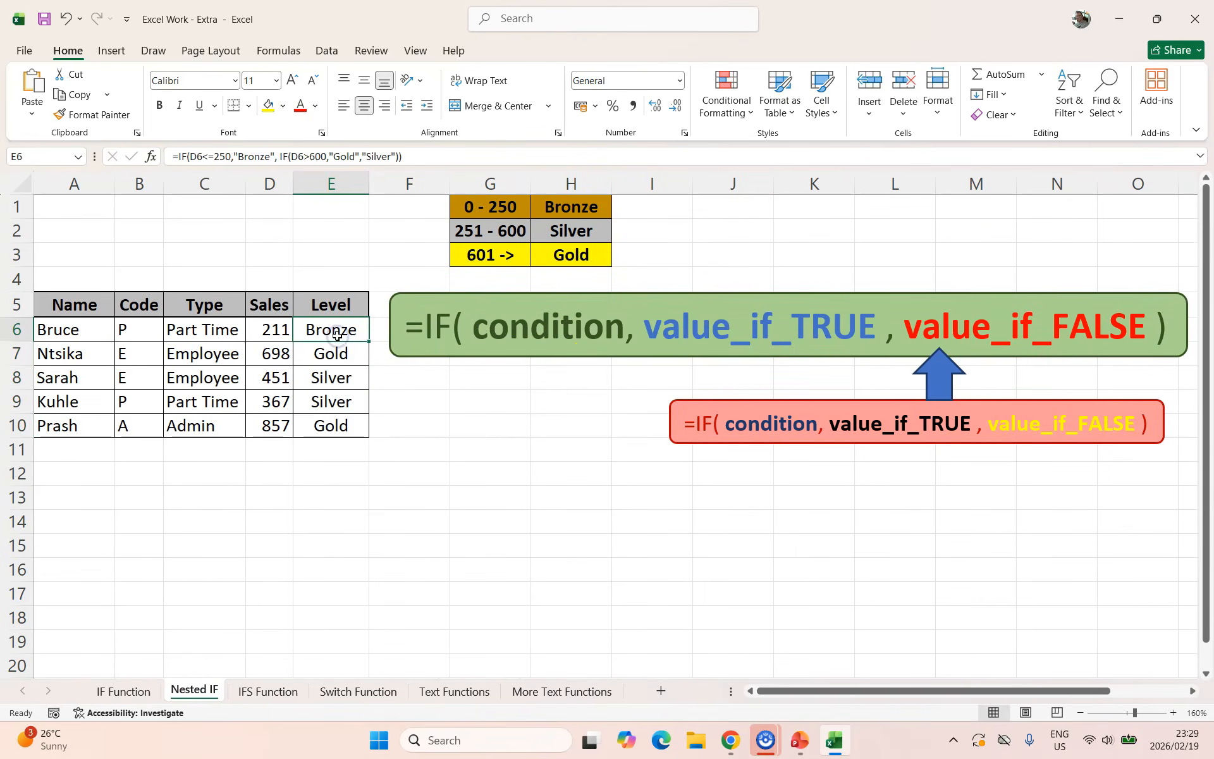
double_click(338, 334)
key("ctrl+a")
type("=IFS(")
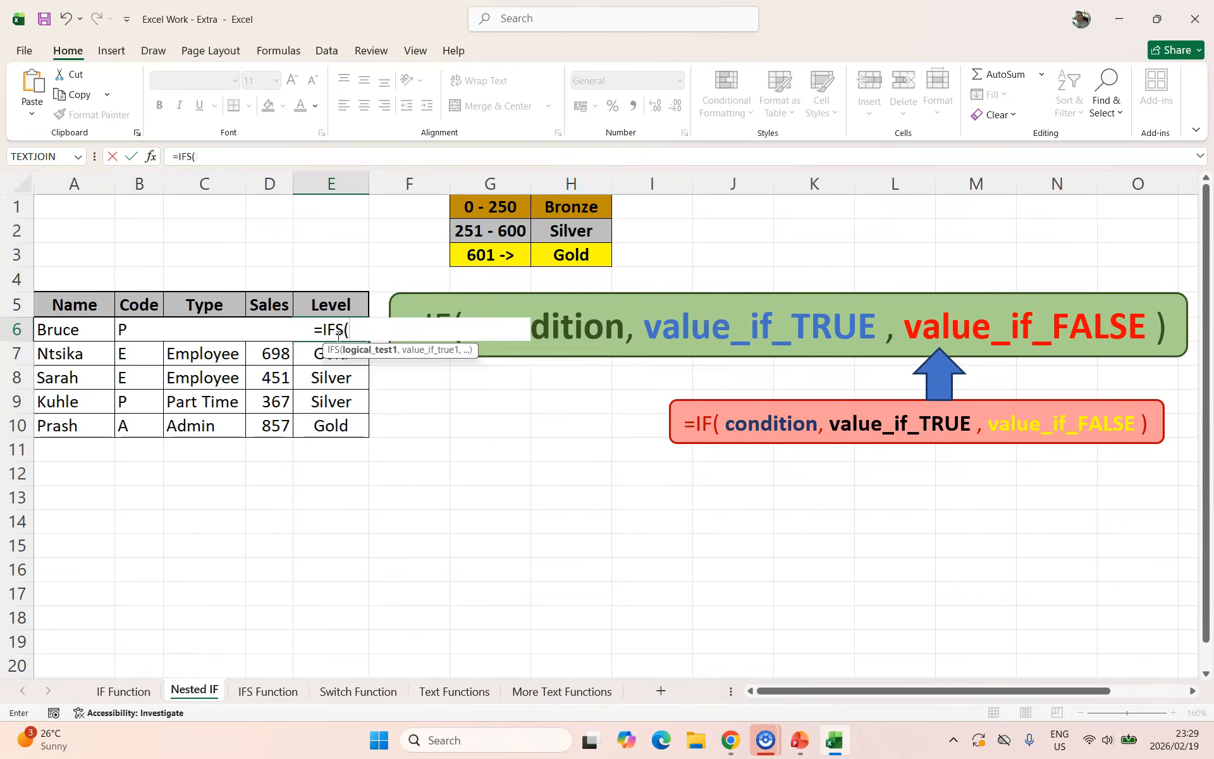
type("D6<=250,\"Bronze\",D6<=600")
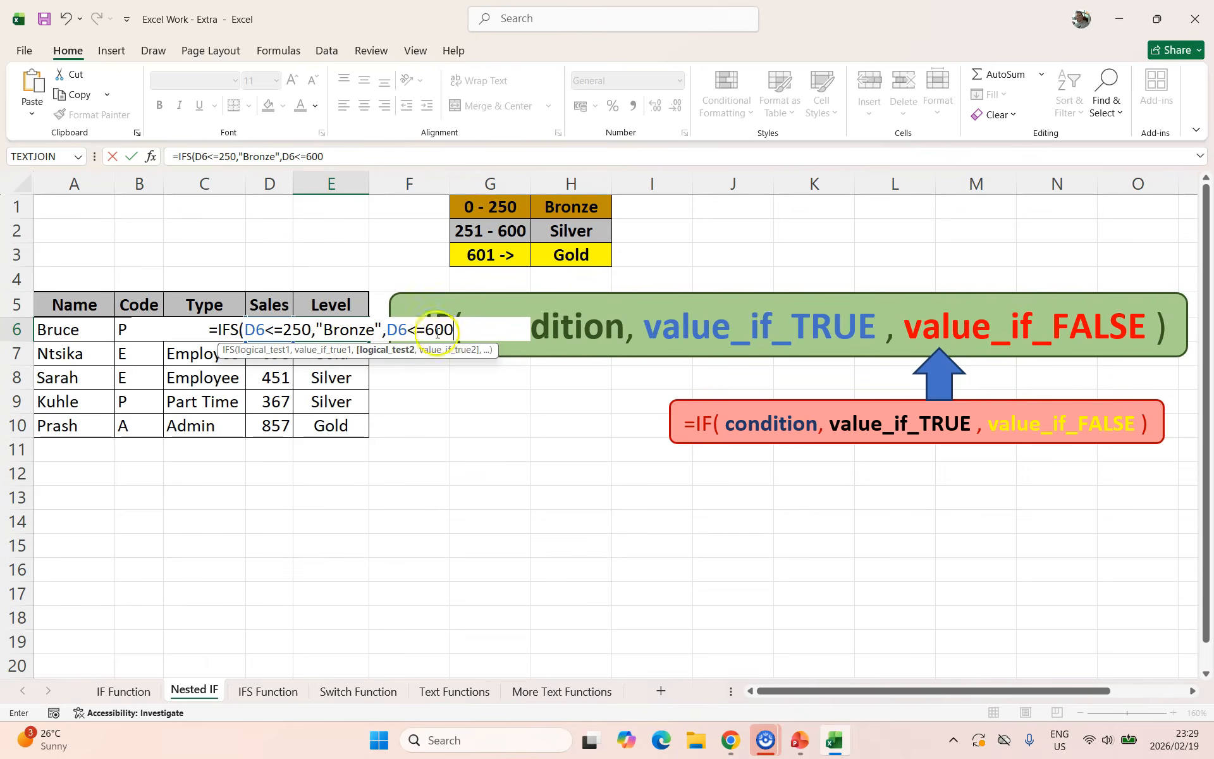
type(",\"Silver")
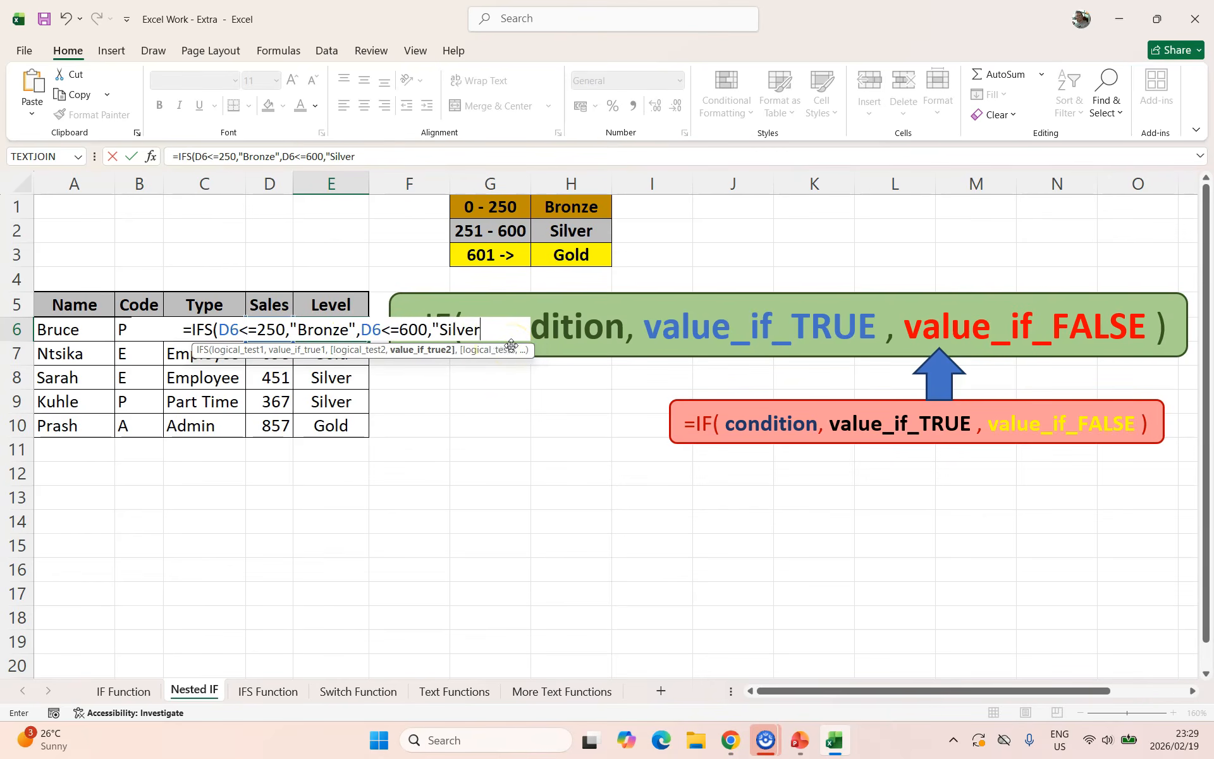
type("\",")
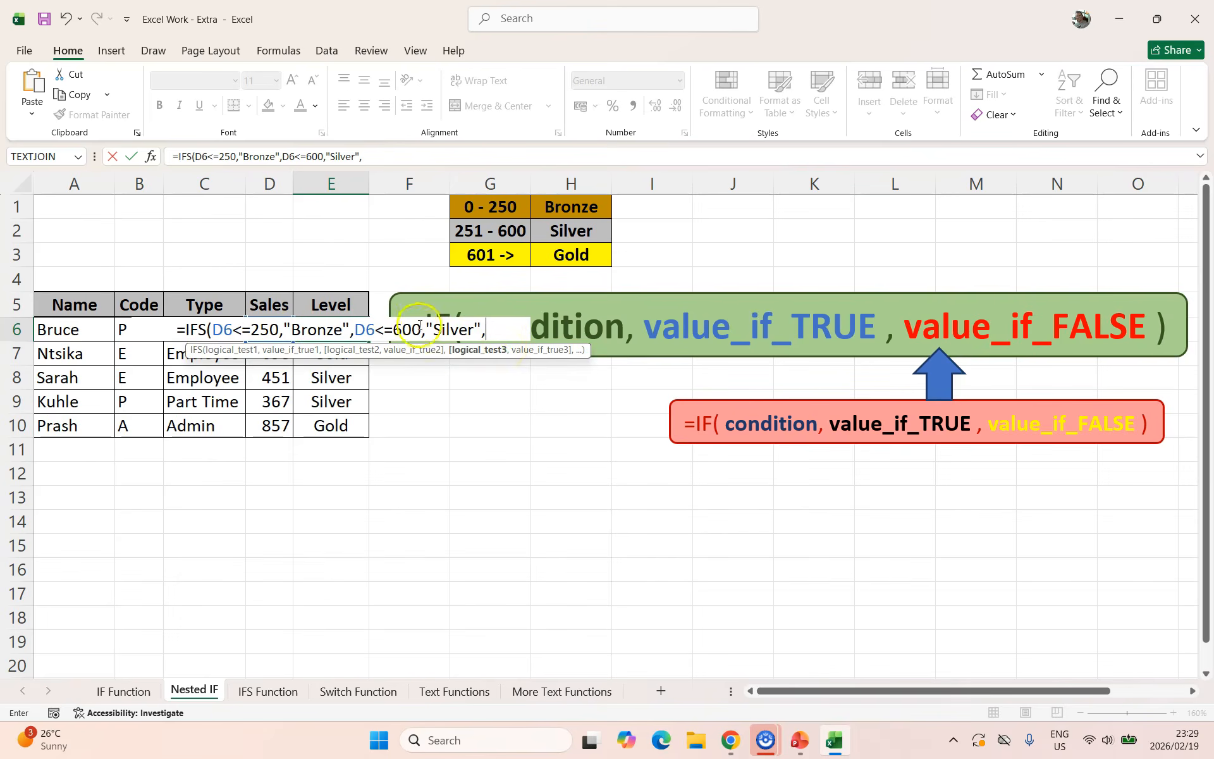
- Complete the E6 IFS formula with TRUE,"Gold" as the default pair and copy it down through E10
type("T")
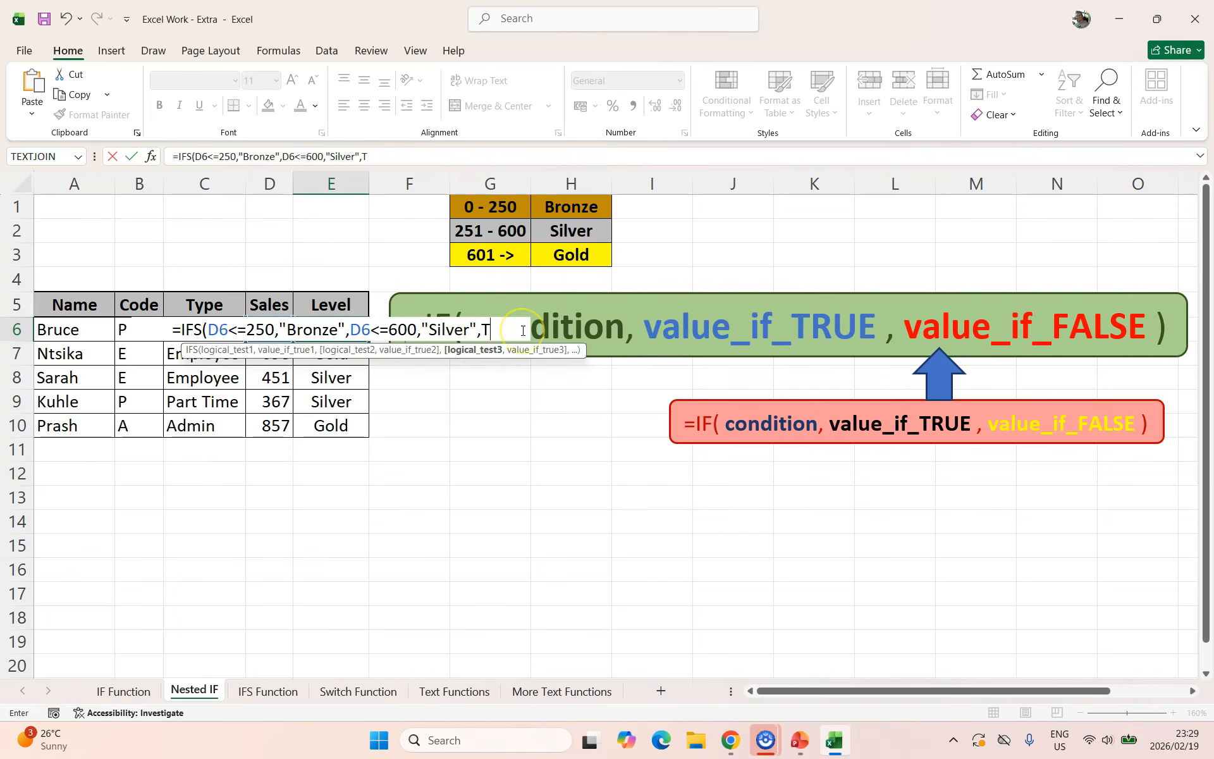
type("RUE,")
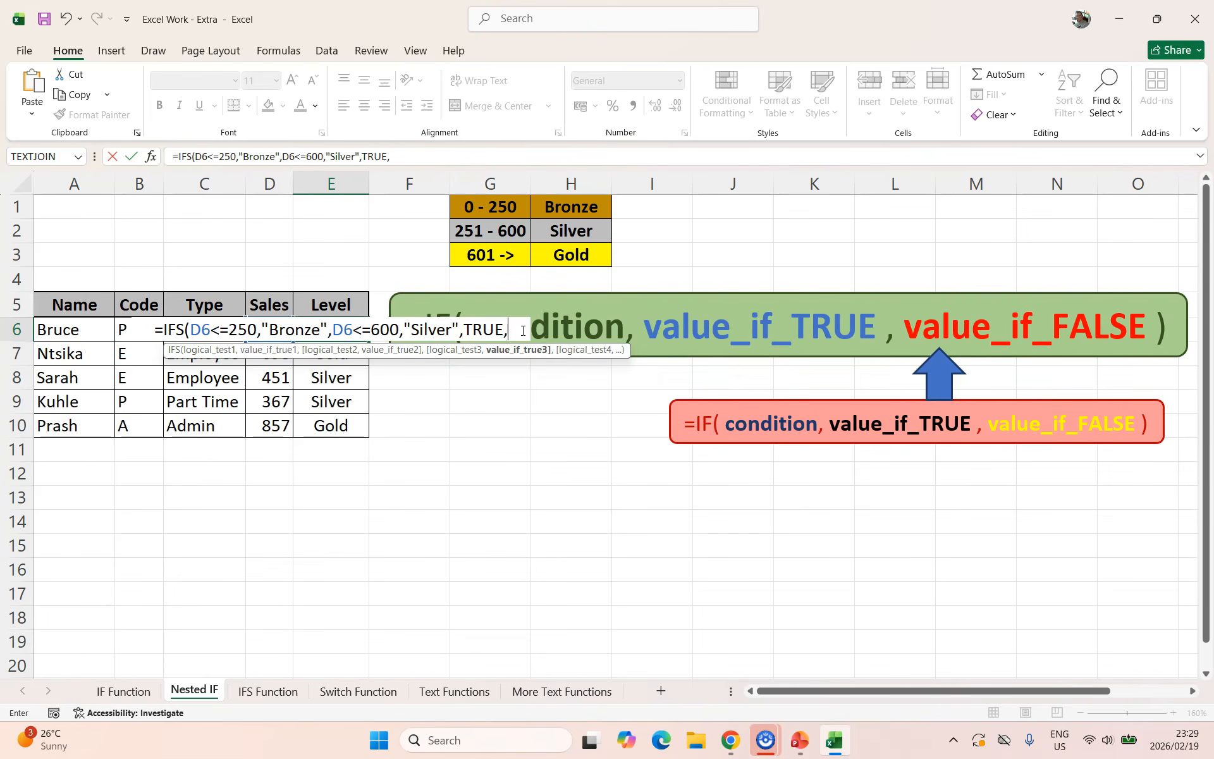
type("\"Gold")
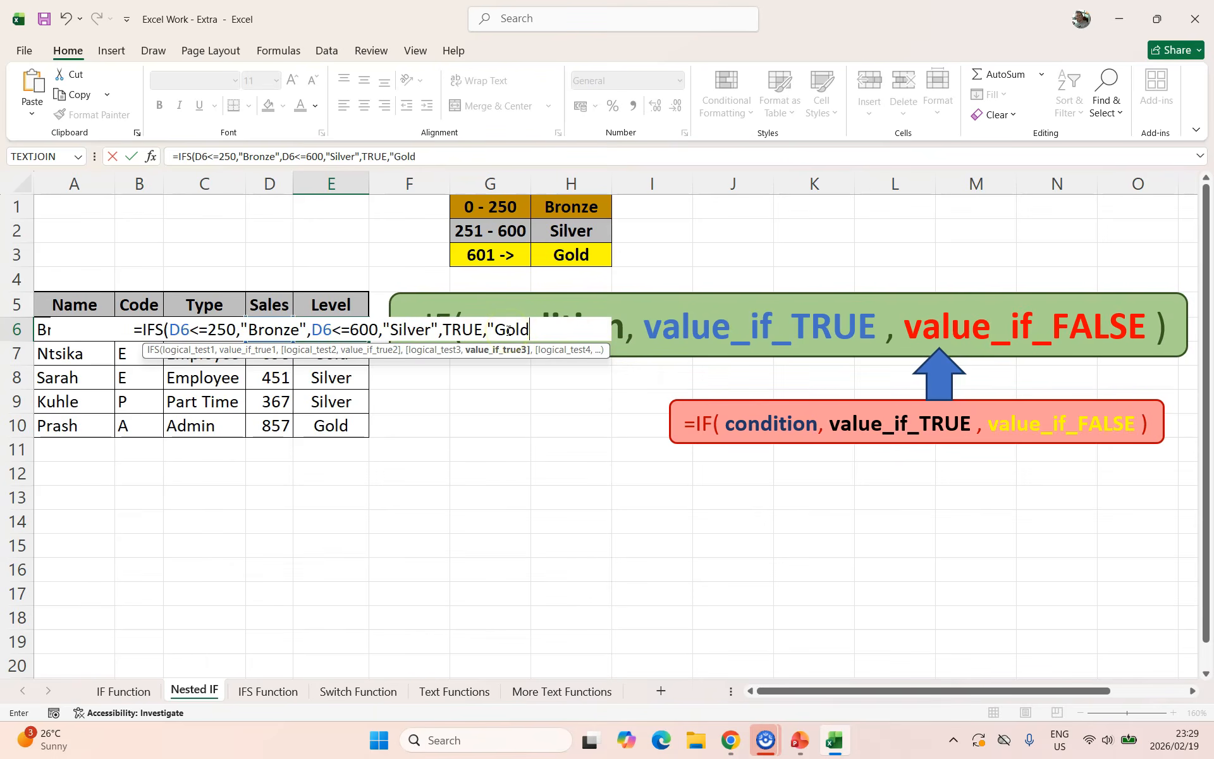
type("\")")
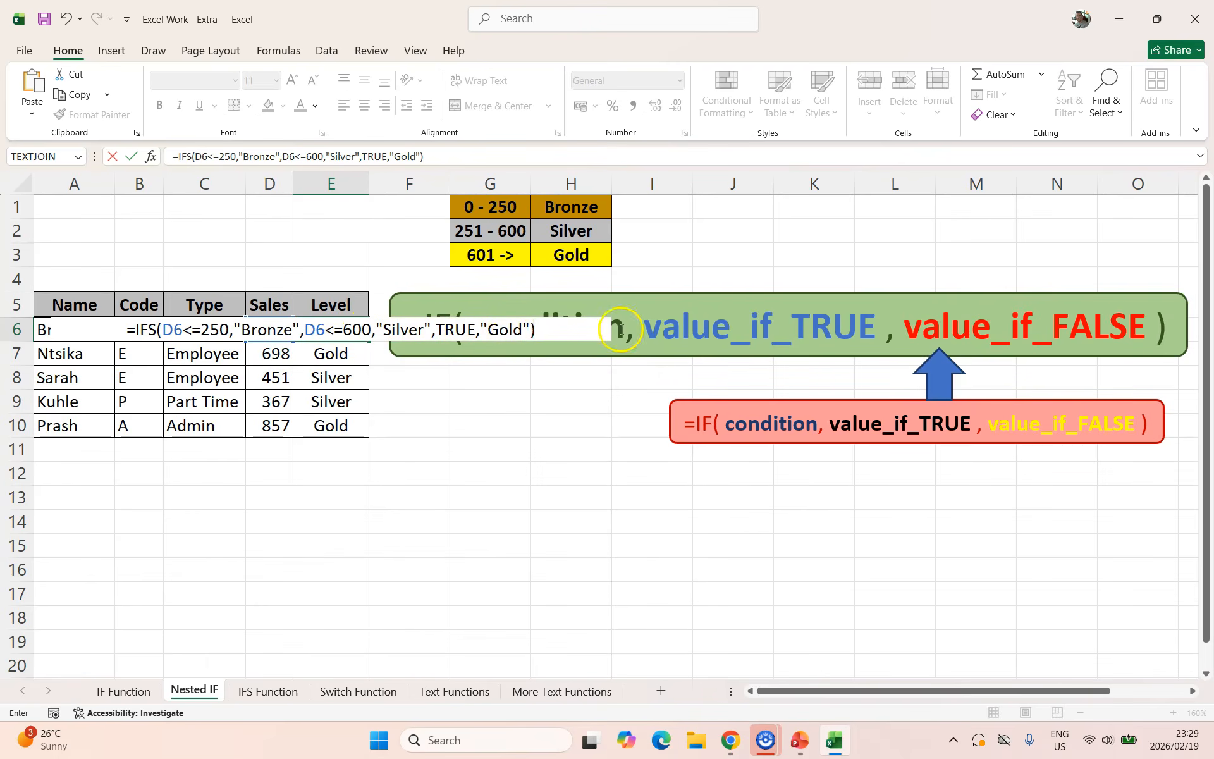
key("Return")
left_click(351, 334)
left_click_drag(369, 340, 369, 436)
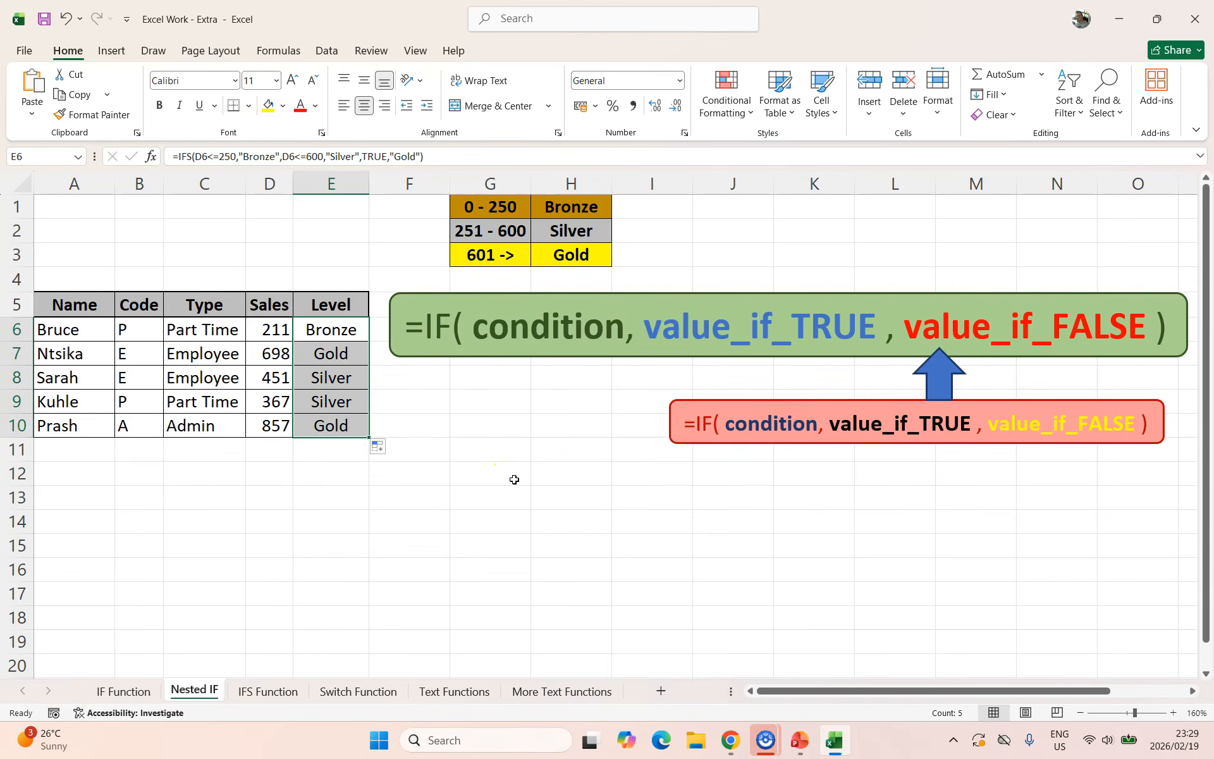
- On the IFS Function sheet, examine the TRUE argument in E6's formula without changing it
left_click(278, 691)
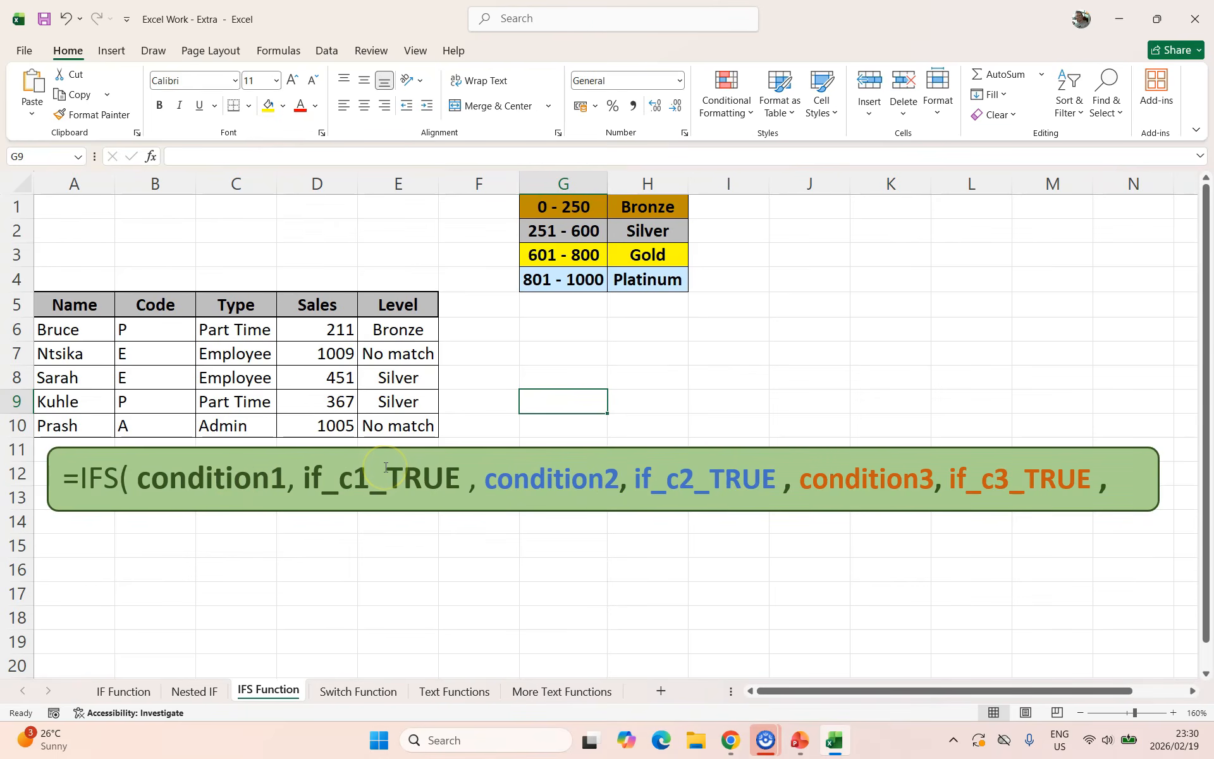
left_click(403, 336)
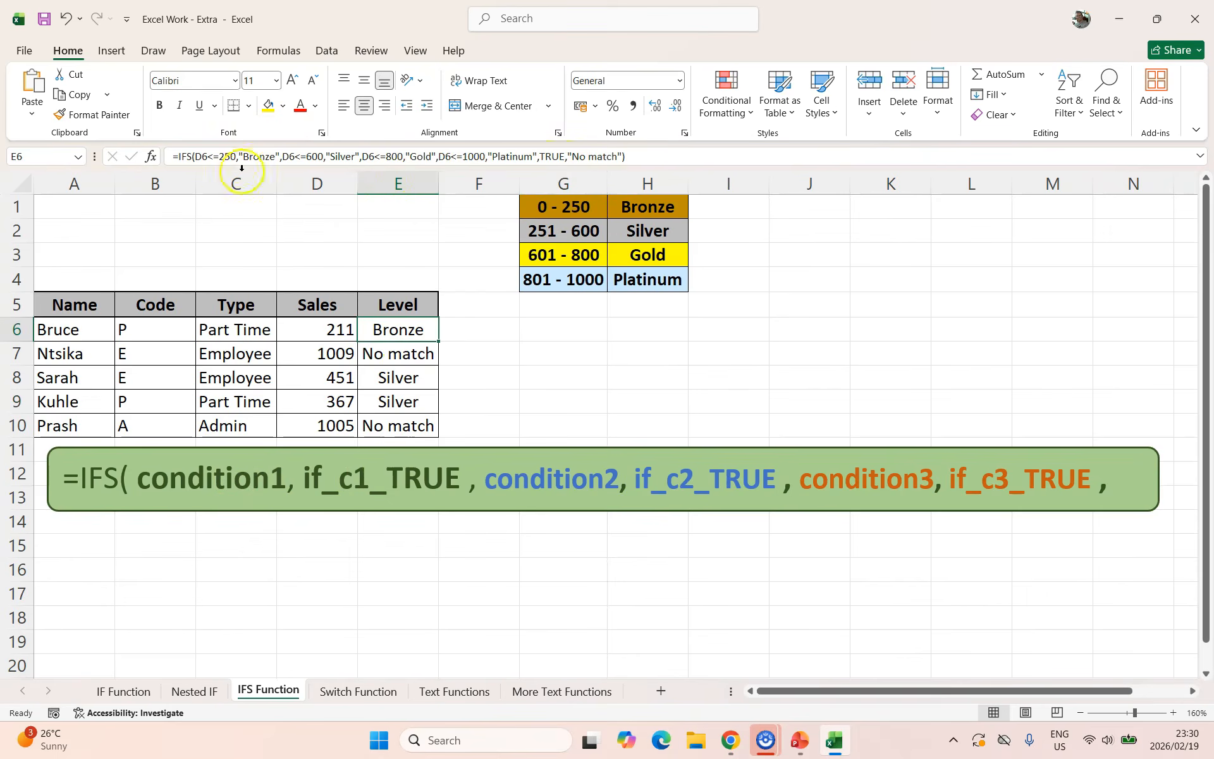
double_click(552, 157)
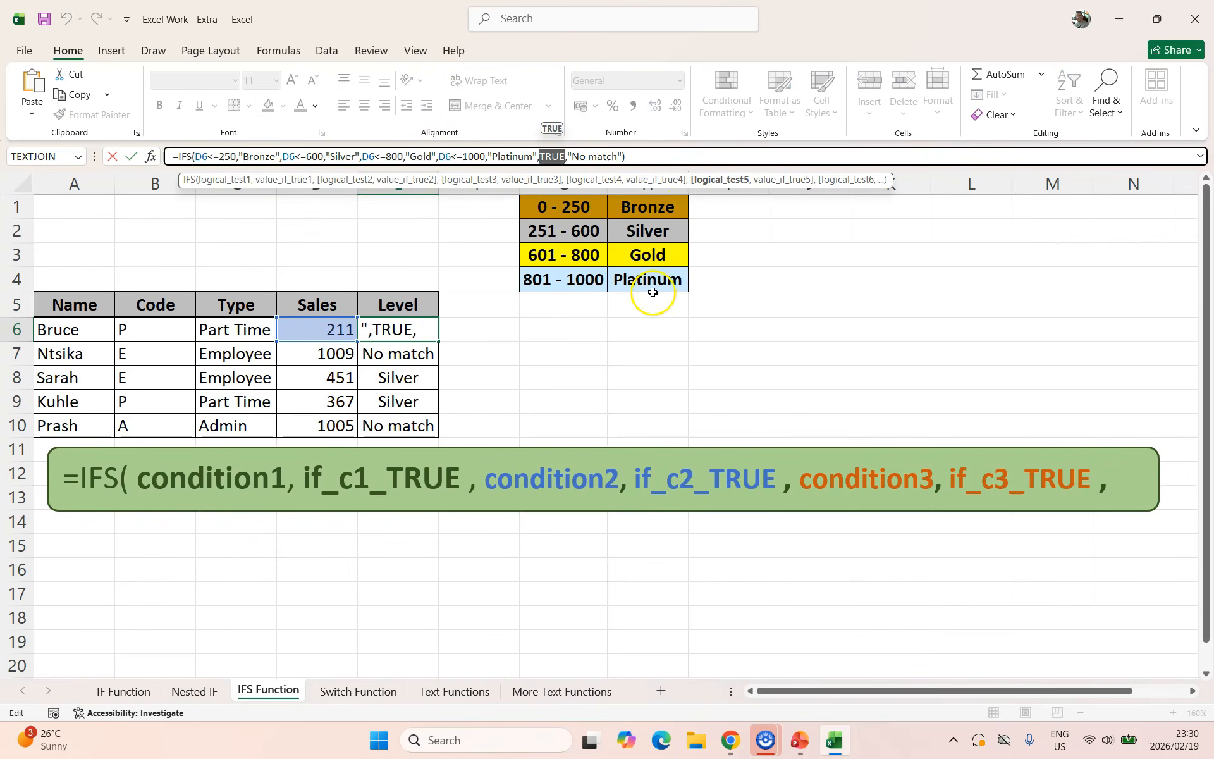
left_click(653, 355)
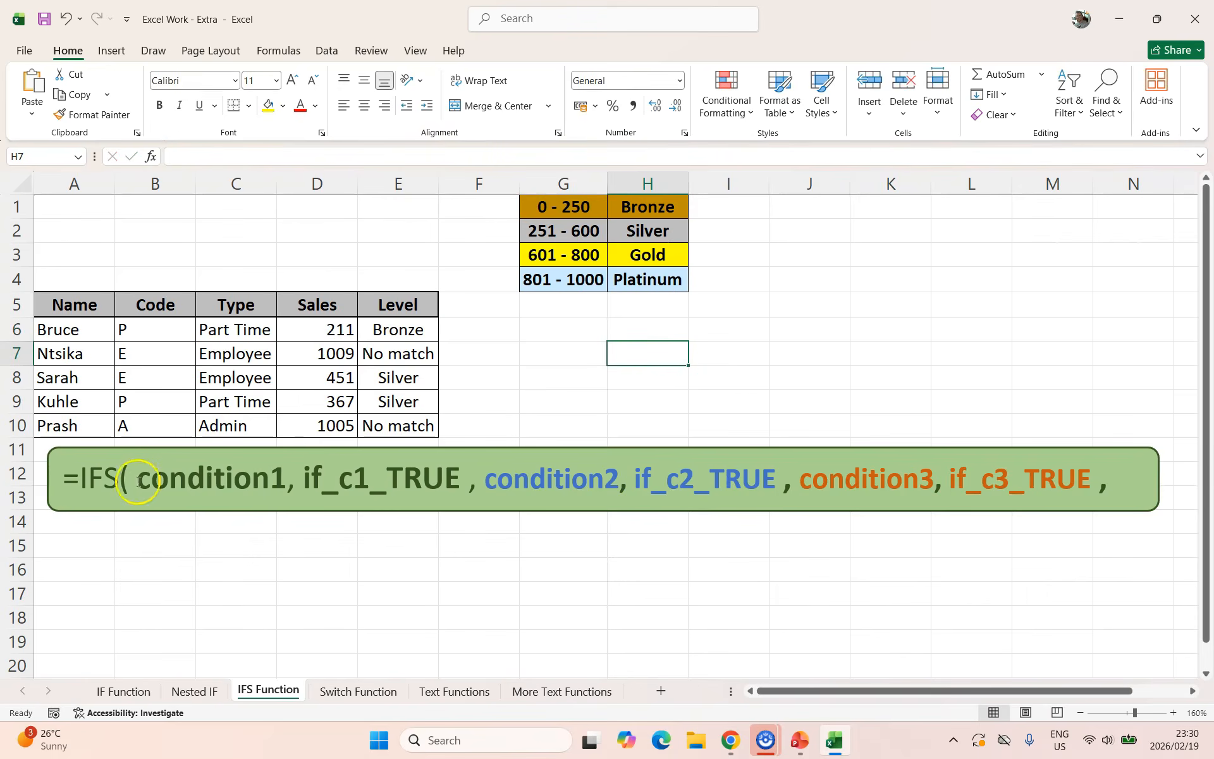